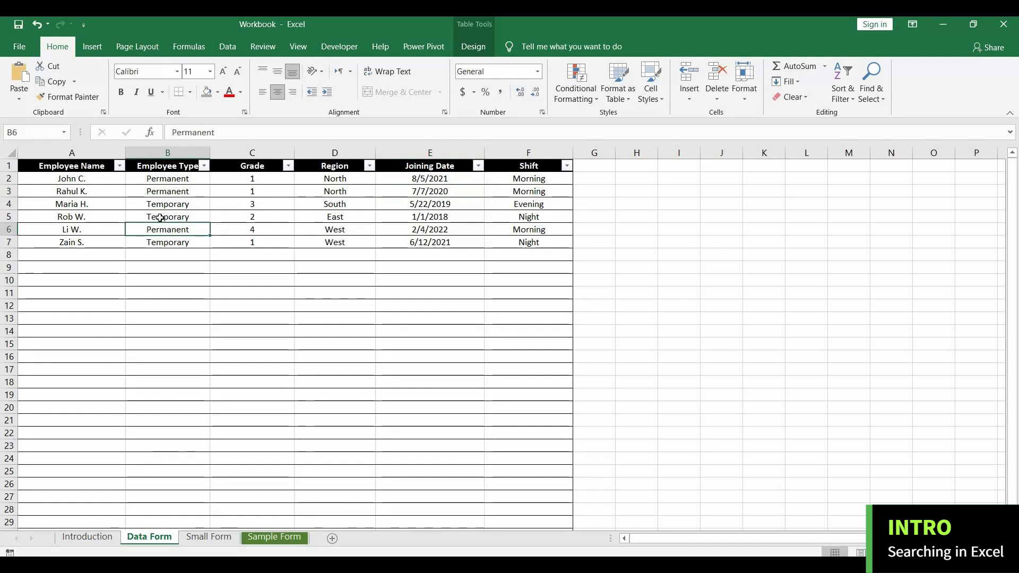
# Look over the employee table and the empty columns beyond it on the Data Form sheet.
pyautogui.press('Left')
pyautogui.press('Down')
pyautogui.press('Down')
pyautogui.press('Up')
pyautogui.press('Up')
pyautogui.press('Up')
pyautogui.press('Up')
pyautogui.press('Up')
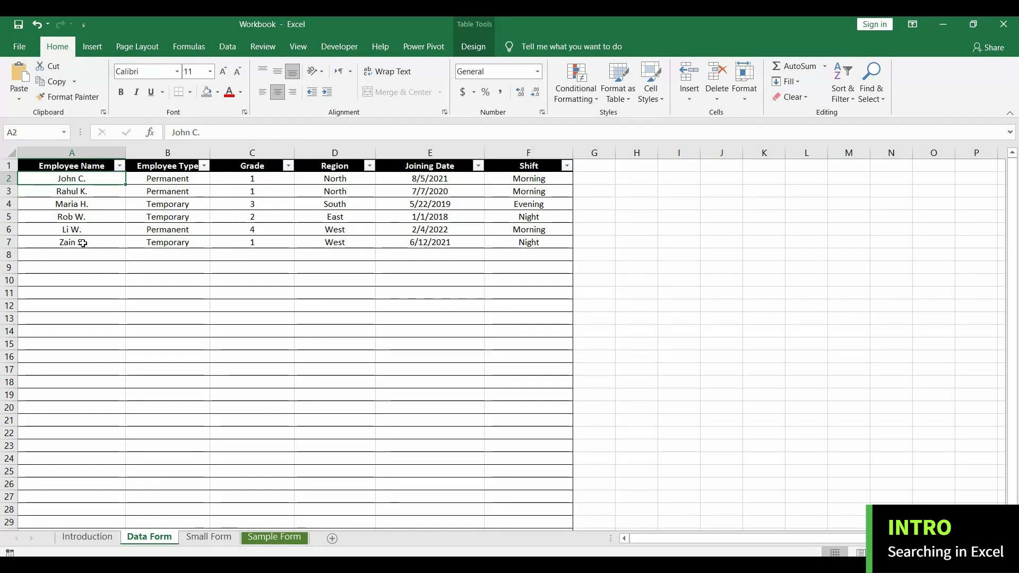
pyautogui.click(82, 242)
pyautogui.moveTo(683, 536); pyautogui.dragTo(759, 535)
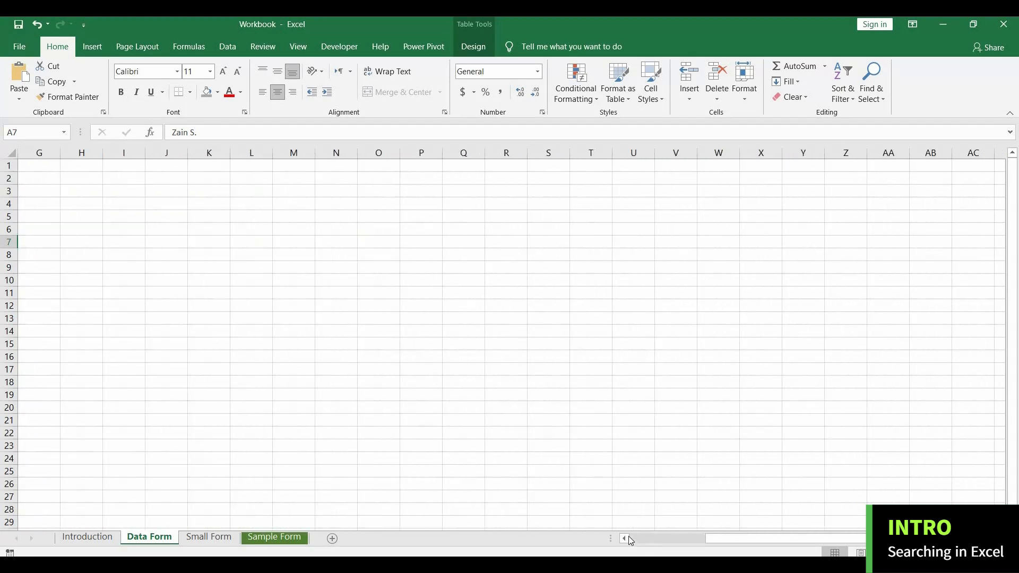
pyautogui.click(625, 537)
pyautogui.click(625, 537)
pyautogui.click(625, 537)
pyautogui.click(625, 537)
pyautogui.click(625, 537)
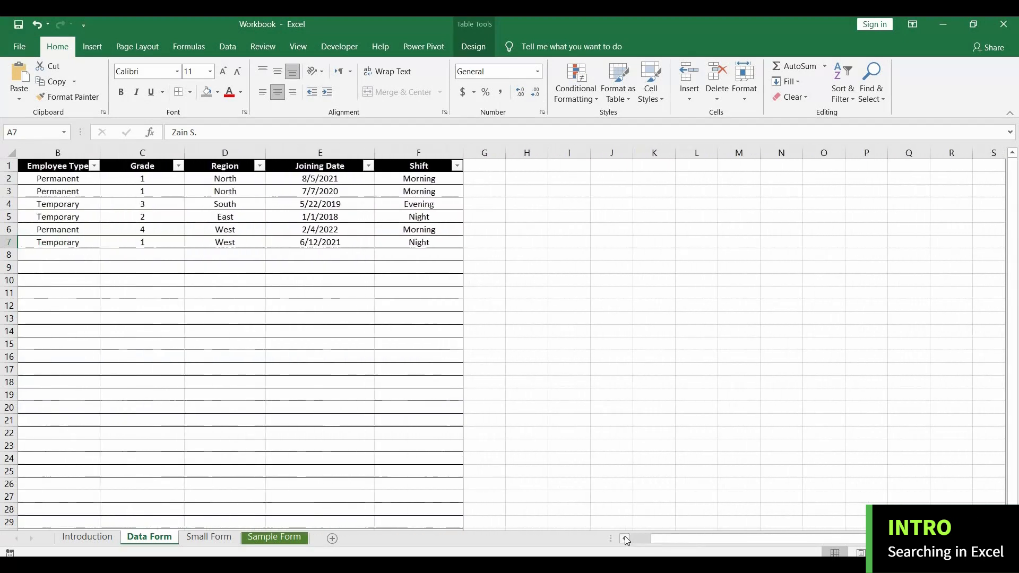
pyautogui.click(625, 536)
pyautogui.click(78, 257)
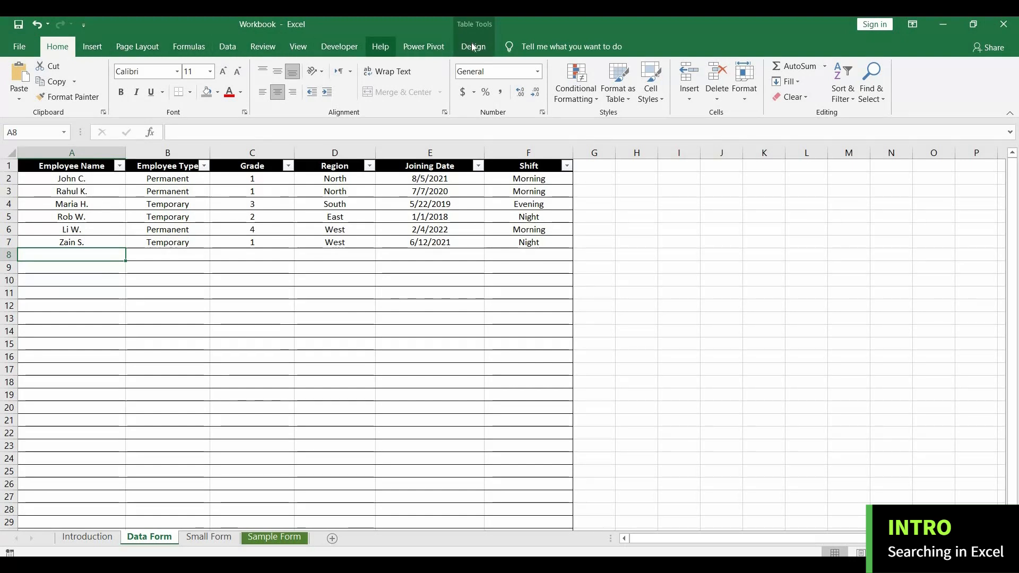
# Locate the Form command among All Commands in the ribbon customization options and enable the custom Form tab.
pyautogui.rightClick(915, 101)
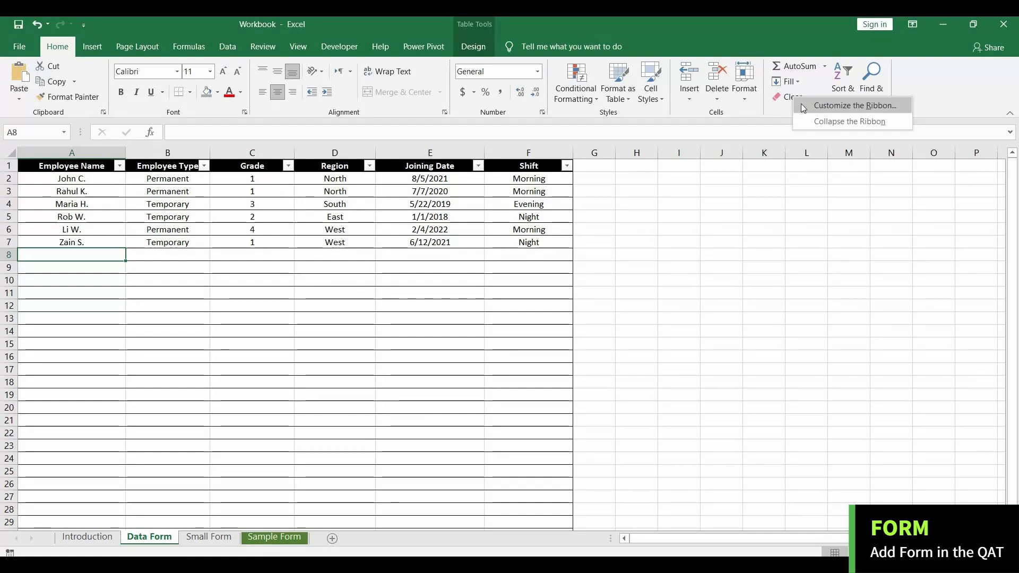
pyautogui.click(838, 106)
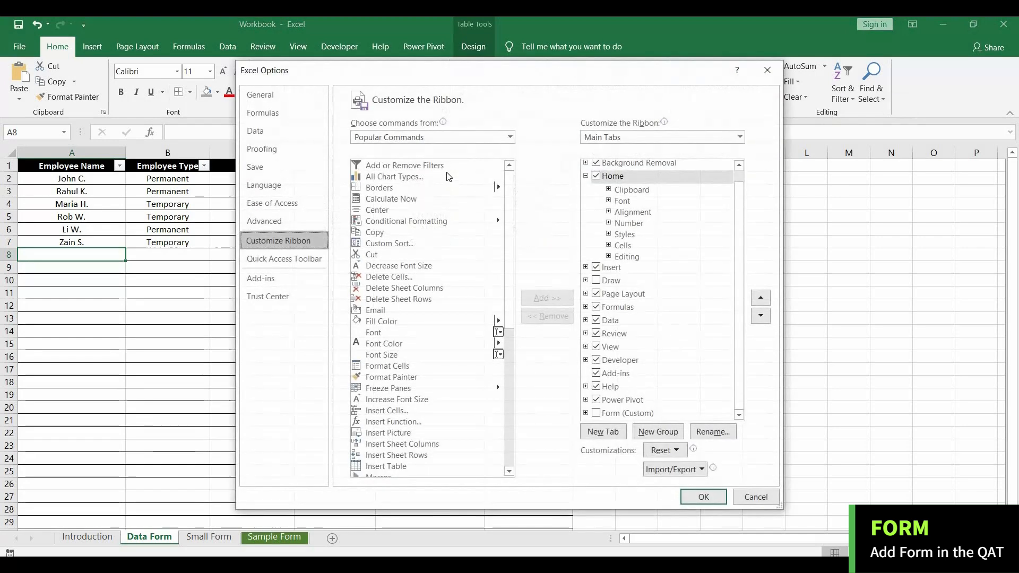
pyautogui.click(406, 138)
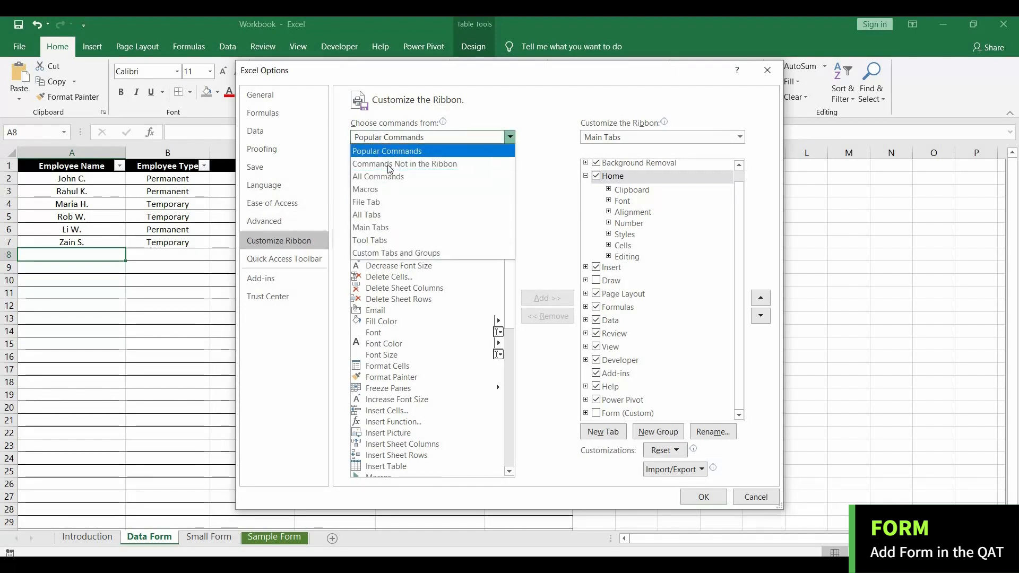
pyautogui.click(379, 179)
pyautogui.moveTo(511, 183); pyautogui.dragTo(510, 269)
pyautogui.click(377, 292)
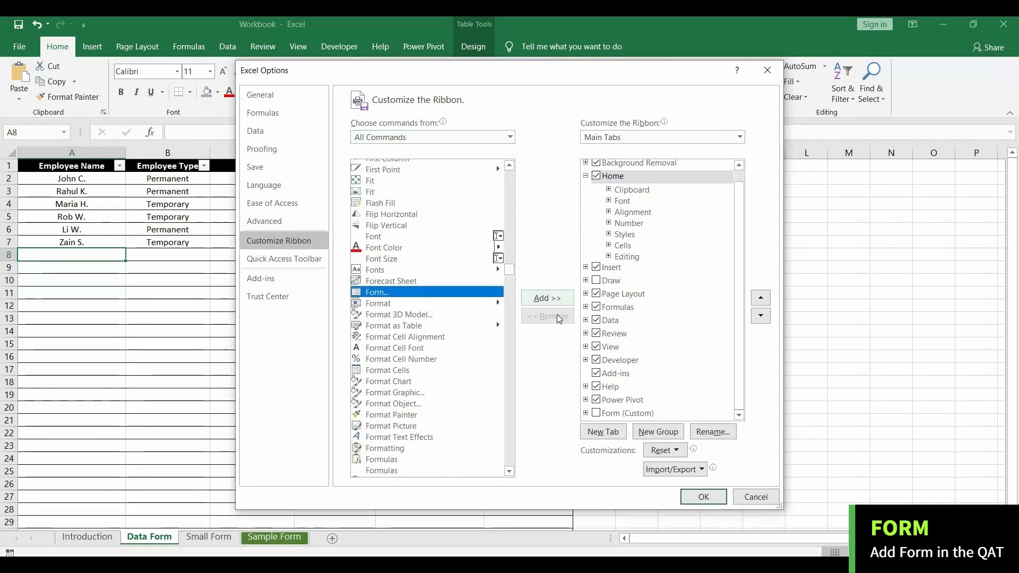
pyautogui.click(596, 413)
pyautogui.click(688, 497)
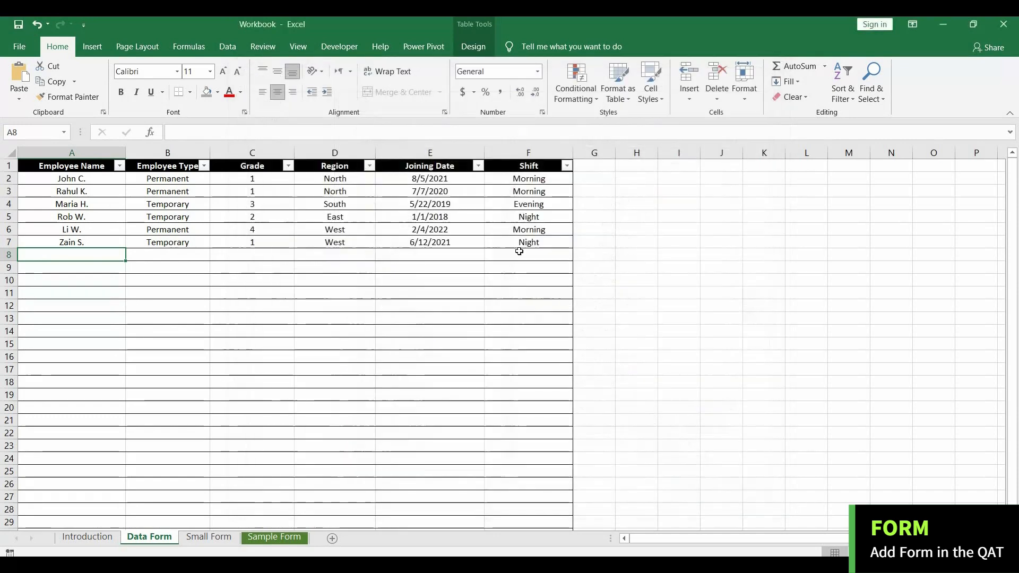
# Select columns A to F, view the employee table's data form, and close it.
pyautogui.click(467, 47)
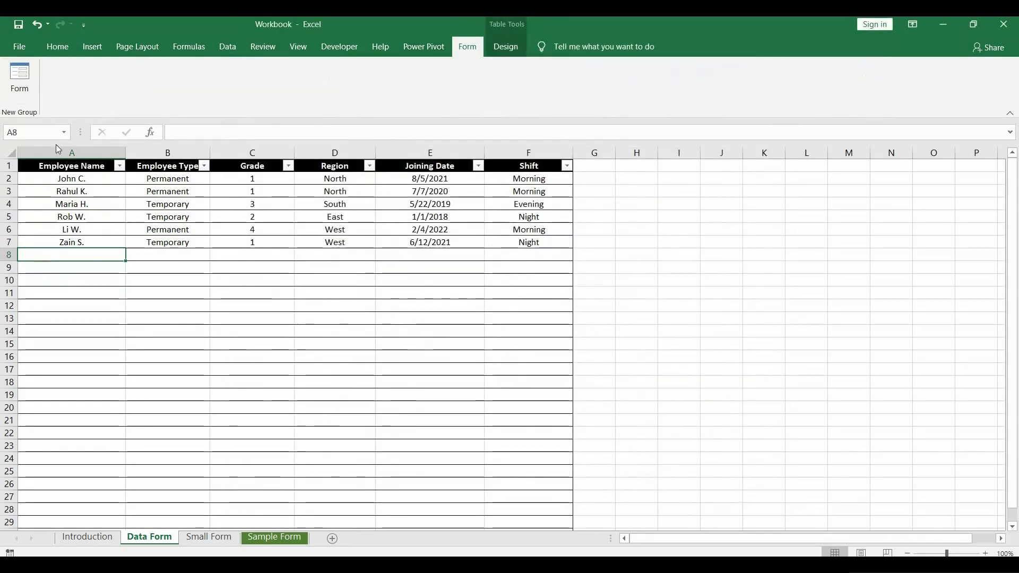
pyautogui.moveTo(85, 153); pyautogui.dragTo(570, 153)
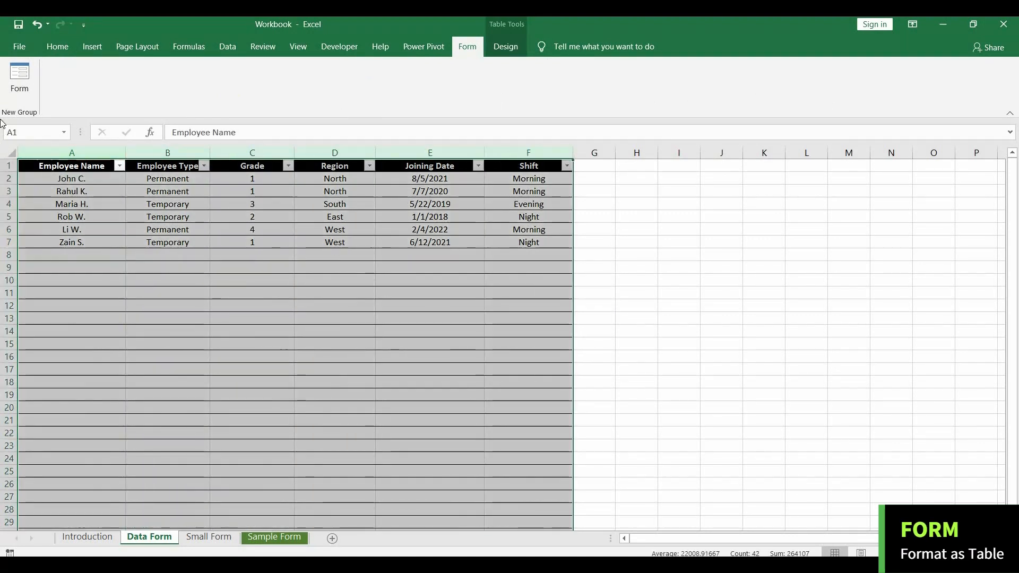
pyautogui.click(20, 77)
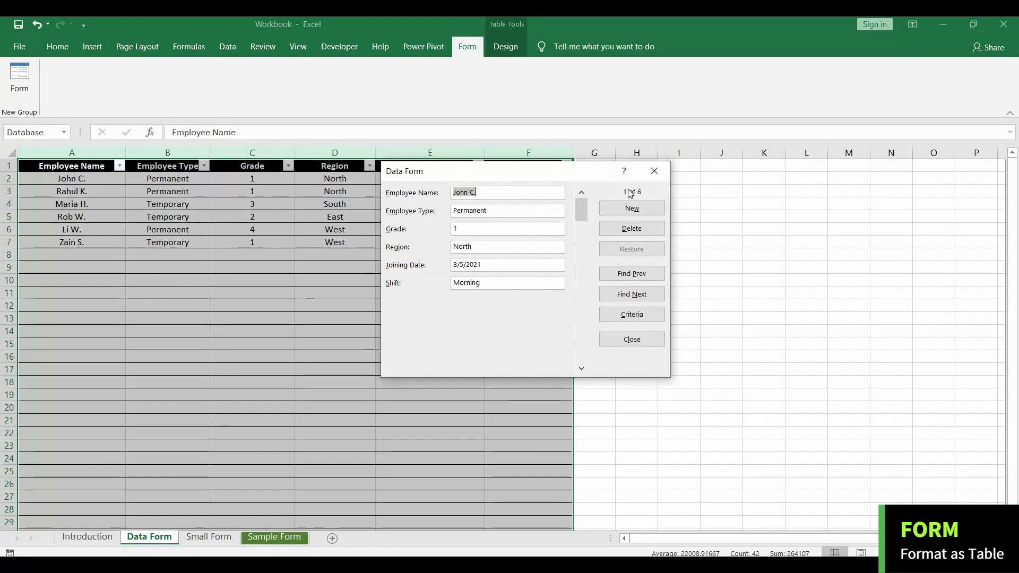
pyautogui.press('Escape')
pyautogui.click(57, 46)
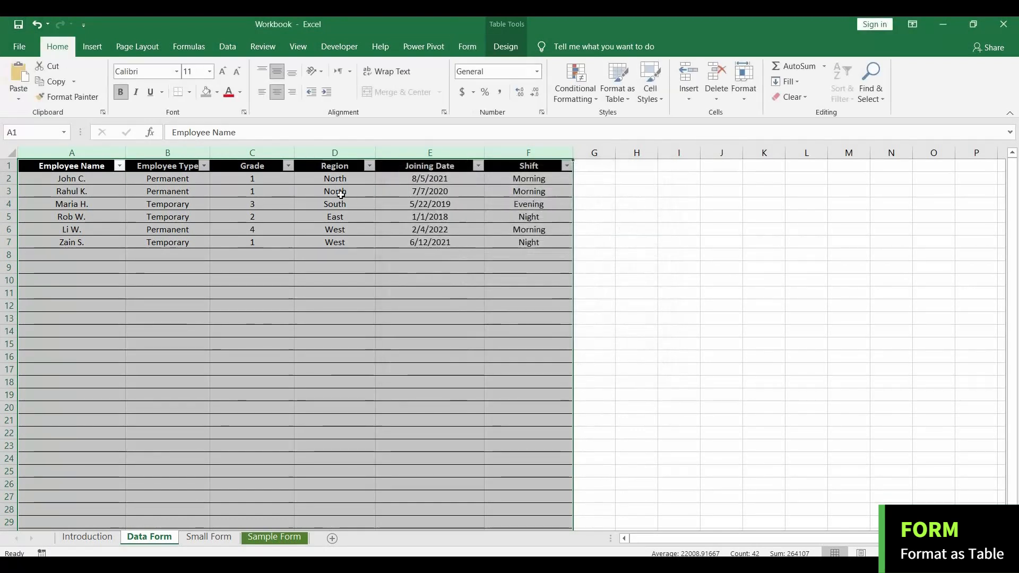
pyautogui.click(335, 203)
pyautogui.moveTo(72, 153); pyautogui.dragTo(530, 152)
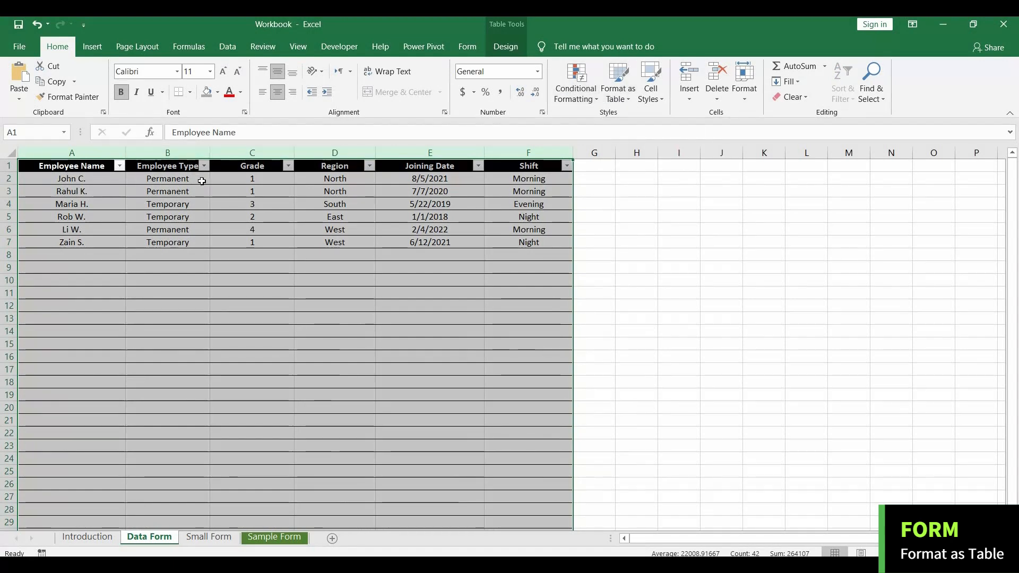
pyautogui.click(97, 179)
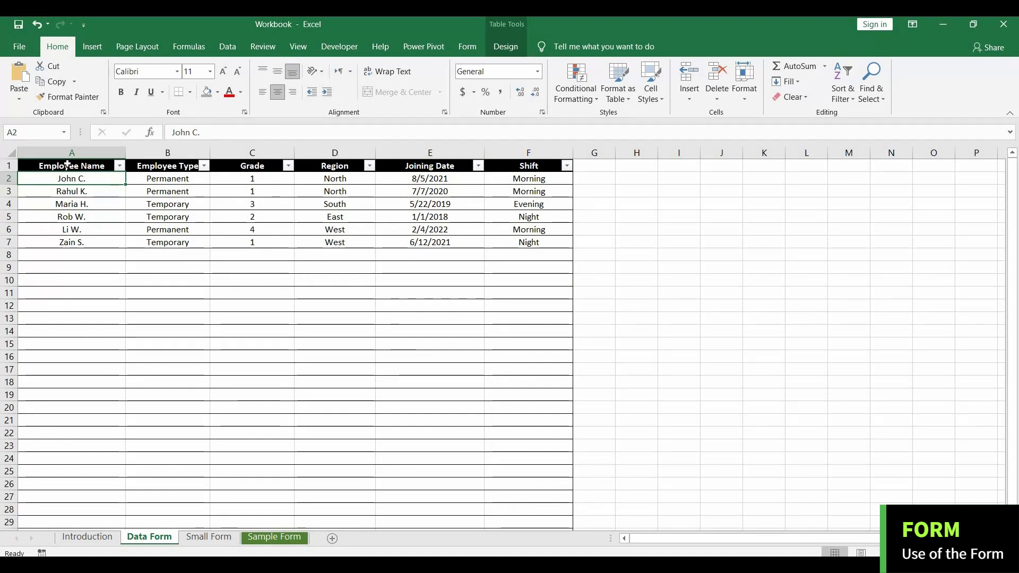
# Open the data form for the employee table and place it beside the table so all columns are uncovered.
pyautogui.click(466, 47)
pyautogui.click(32, 85)
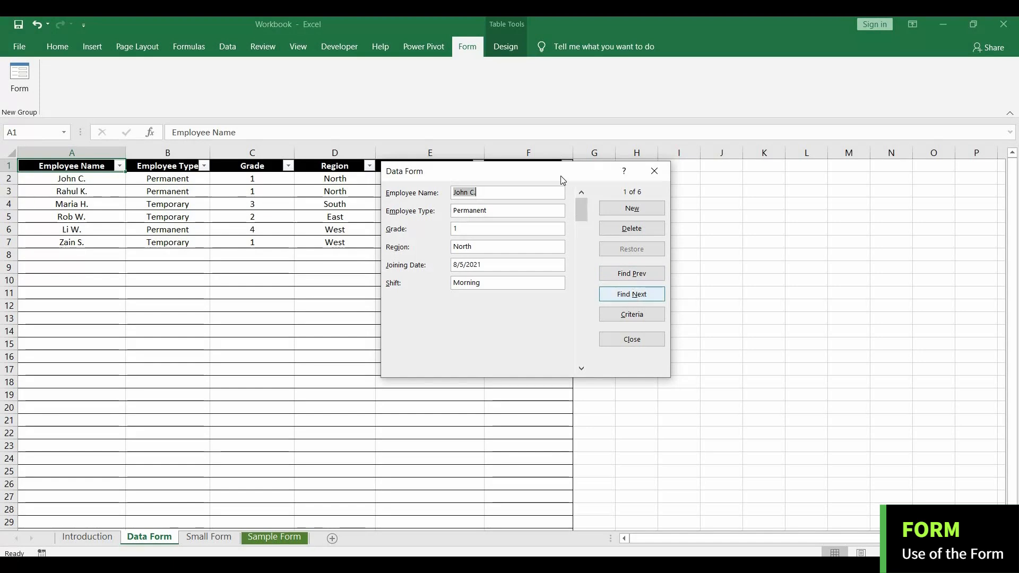
pyautogui.moveTo(646, 173); pyautogui.dragTo(836, 173)
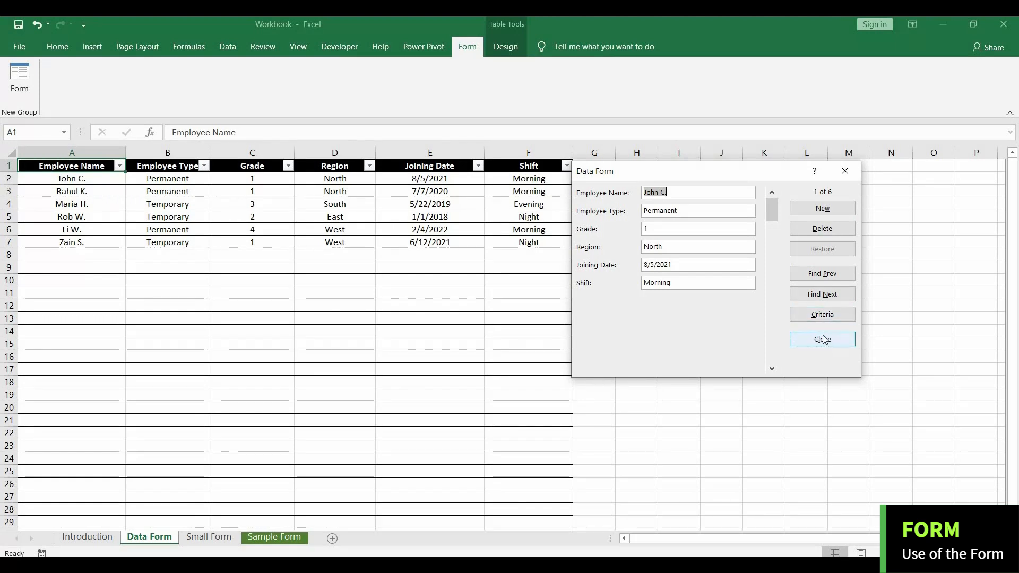
# Browse through the existing employee records in the data form up to the blank new record.
pyautogui.moveTo(772, 229); pyautogui.dragTo(772, 289)
pyautogui.click(770, 247)
pyautogui.click(771, 193)
pyautogui.click(771, 193)
pyautogui.moveTo(773, 206); pyautogui.dragTo(772, 330)
pyautogui.click(773, 352)
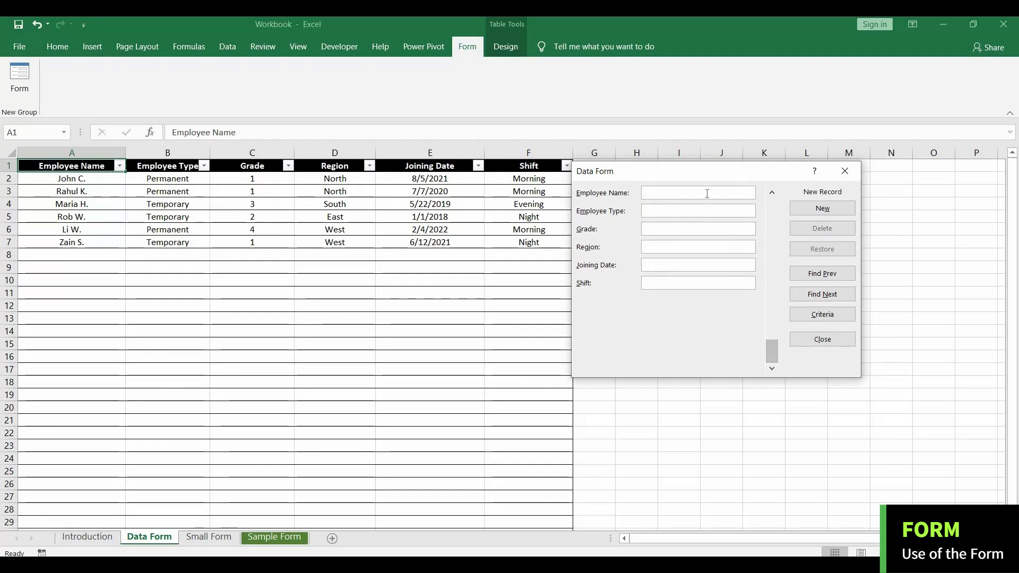
# Add a new employee record with the employee's name, type Temporary, grade 2, region West, joining date 1/1/2019 and shift Night.
pyautogui.click(813, 208)
pyautogui.click(696, 194)
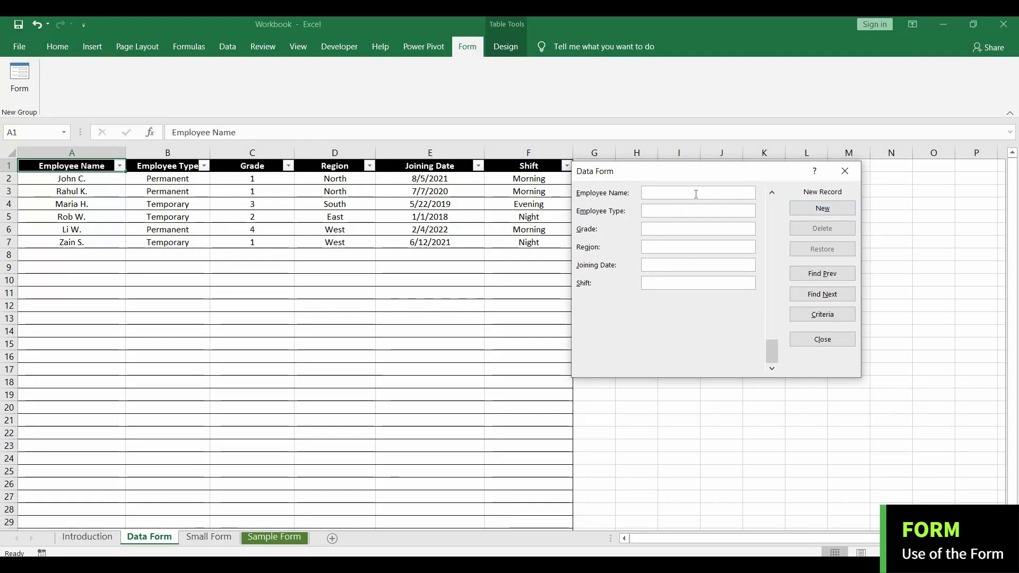
pyautogui.write('Julie K.')
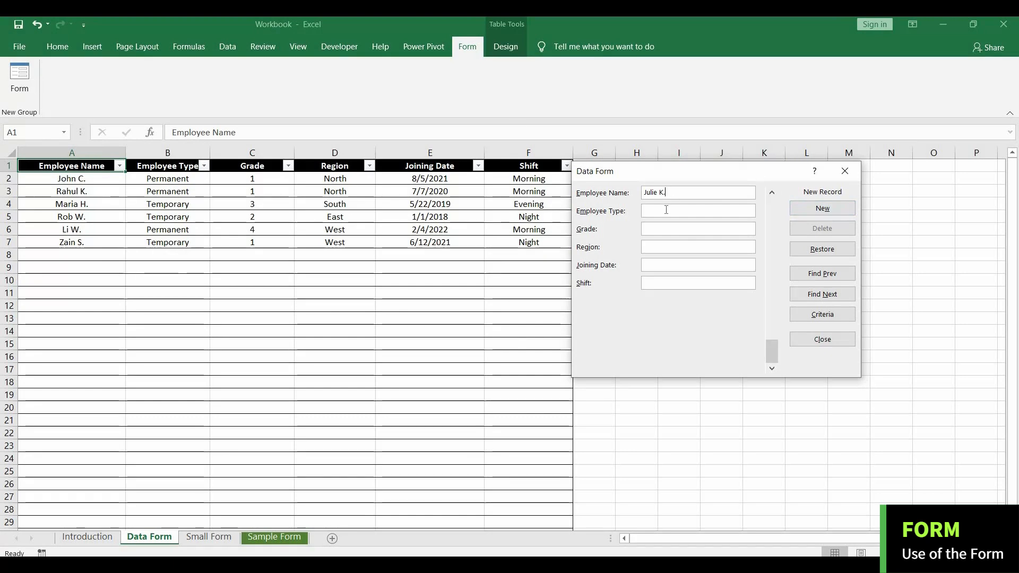
pyautogui.write('Temporary')
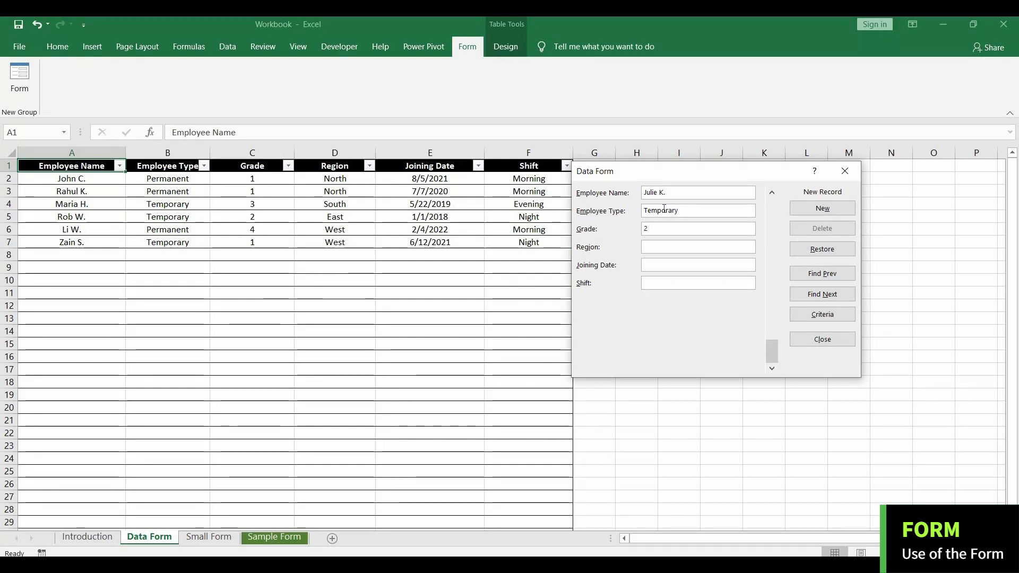
pyautogui.press('Tab')
pyautogui.write('West')
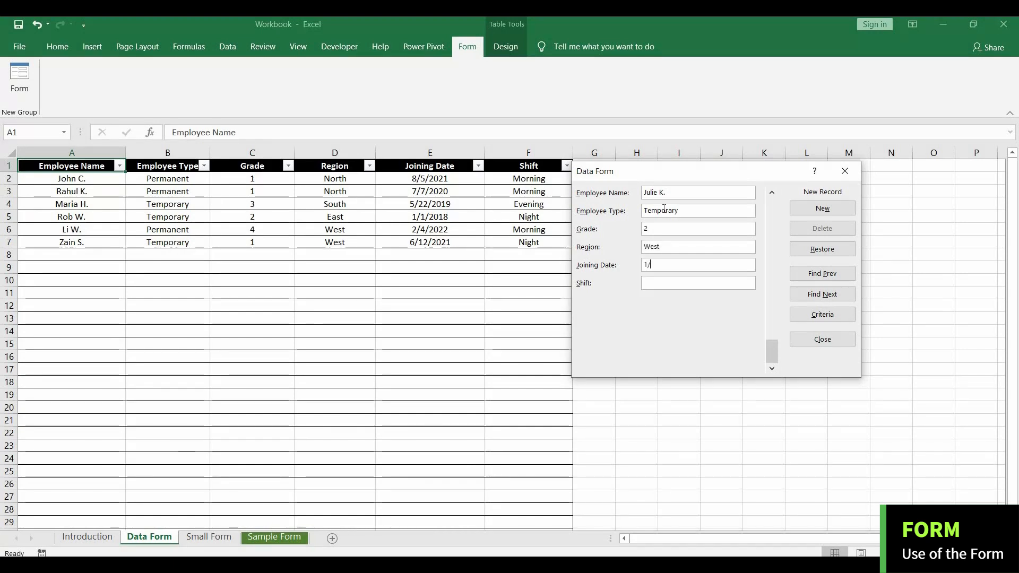
pyautogui.write('ight')
pyautogui.click(822, 208)
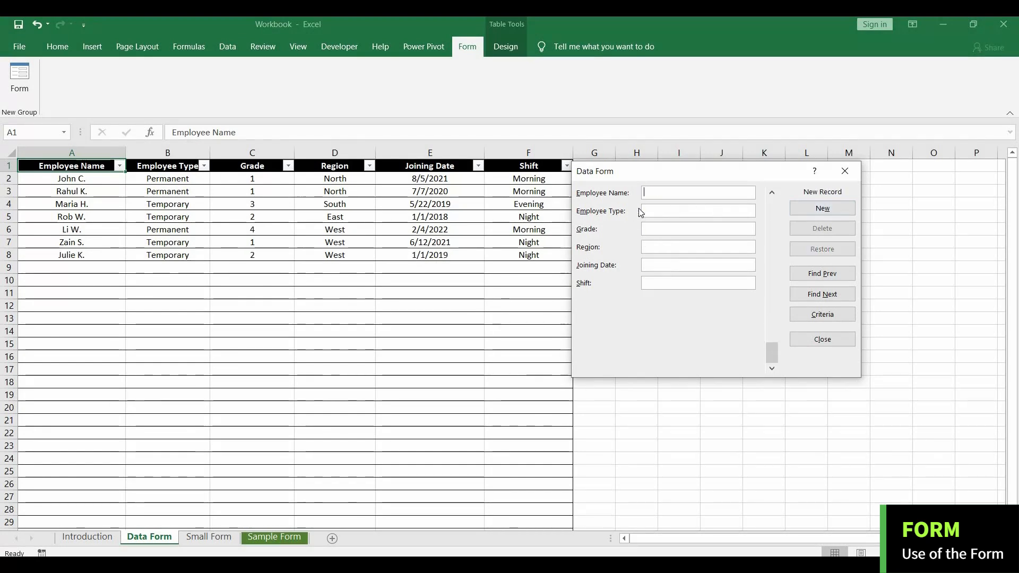
# Add another record with the employee's name, type Permanent, grade 3, region South, joining date 2/2/2020 and shift Morning.
pyautogui.write('Peter Y.')
pyautogui.click(666, 212)
pyautogui.write('Permanent')
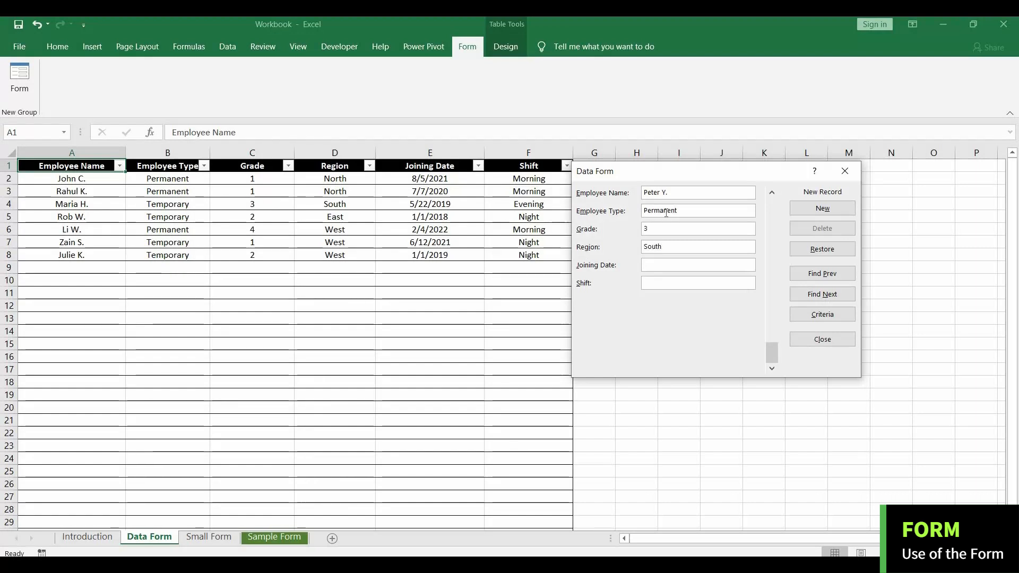
pyautogui.write('2/2/2020')
pyautogui.write('Morning')
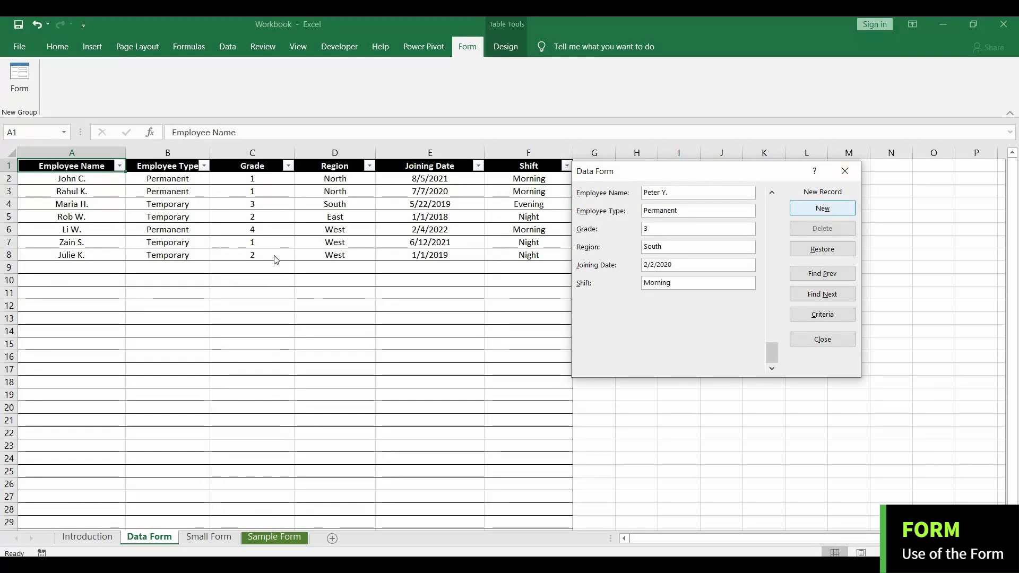
pyautogui.press('Return')
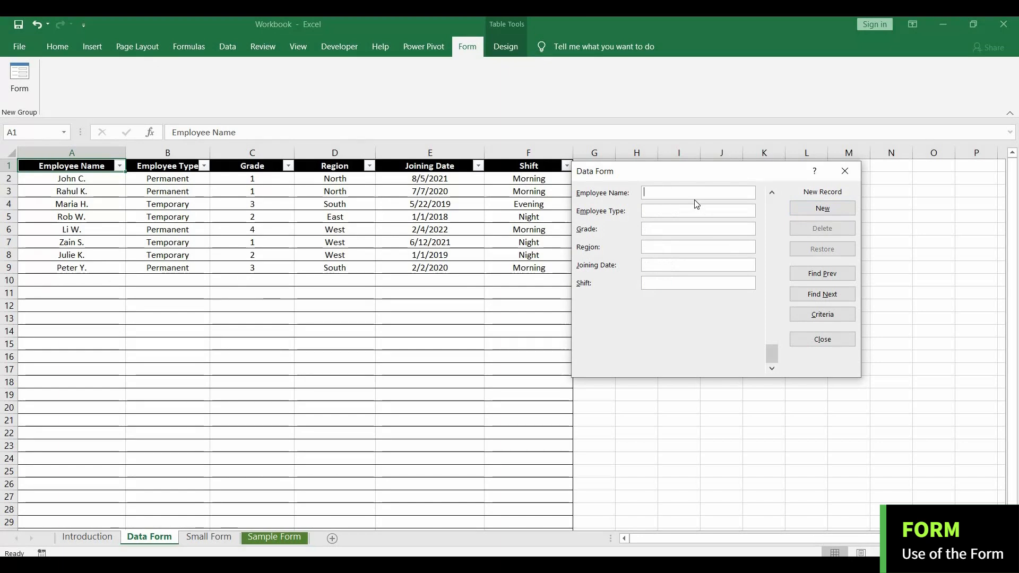
# Add a record with the employee's name, type Temporary, grade 2, region West, joining date 3/3/2021 and shift Morning, and close the form.
pyautogui.write('Raza S.')
pyautogui.press('Tab')
pyautogui.press('Tab')
pyautogui.write('2')
pyautogui.press('Tab')
pyautogui.write('West')
pyautogui.press('Tab')
pyautogui.write('3/3/2021')
pyautogui.press('Tab')
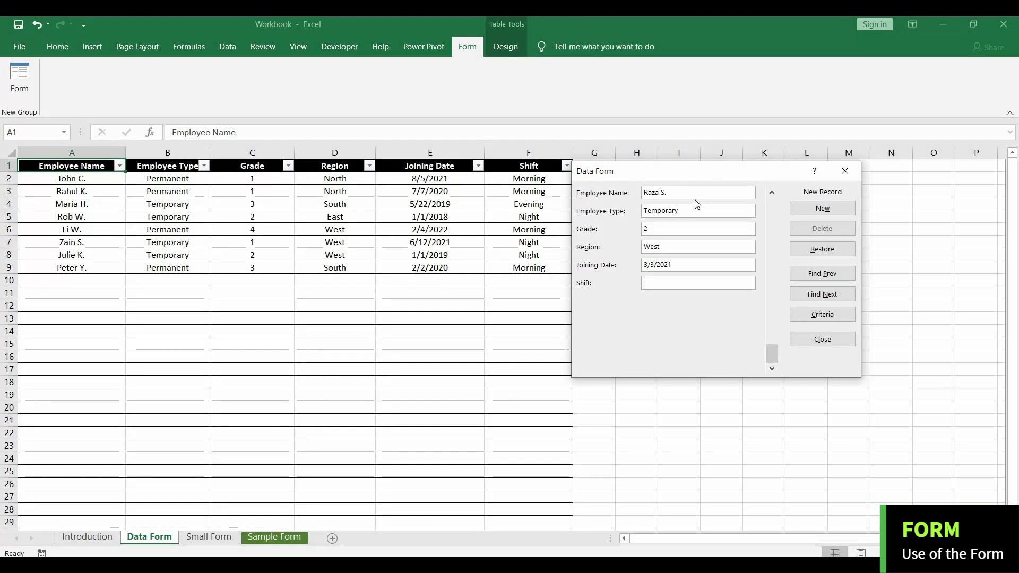
pyautogui.write('Morning')
pyautogui.click(823, 208)
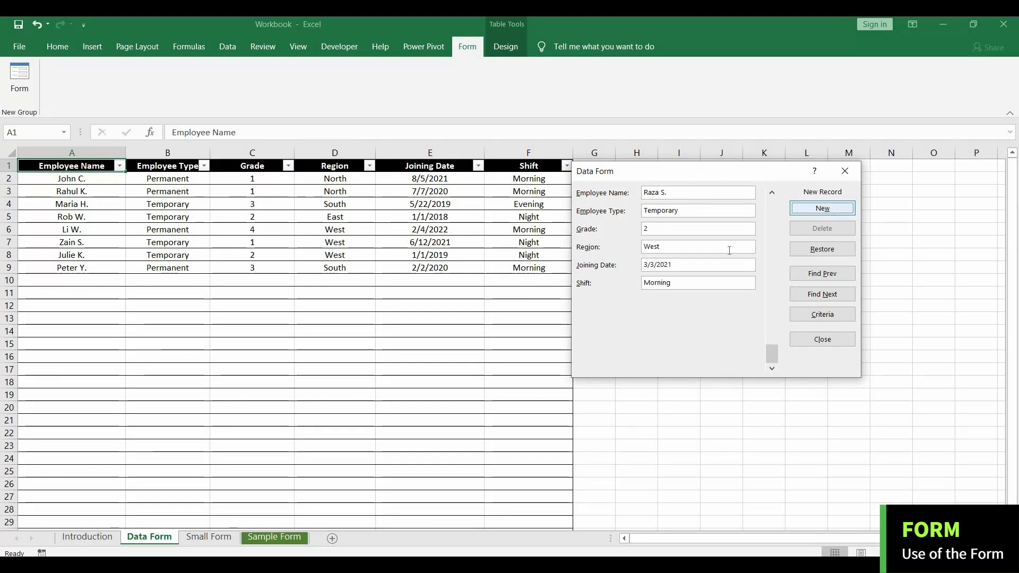
pyautogui.click(806, 342)
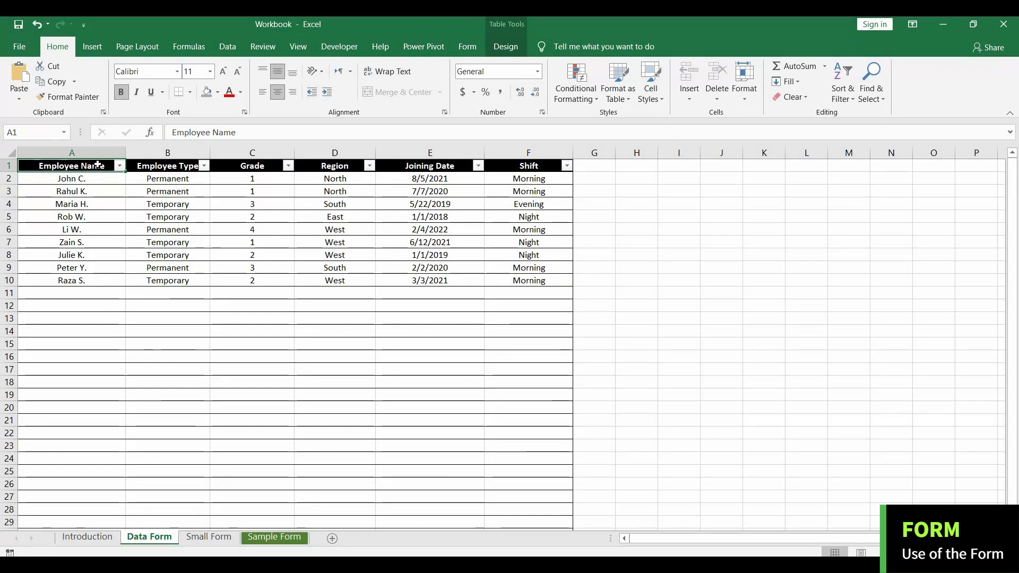
# Reopen the data form, scroll forward and back through the employee records, and close it.
pyautogui.click(467, 47)
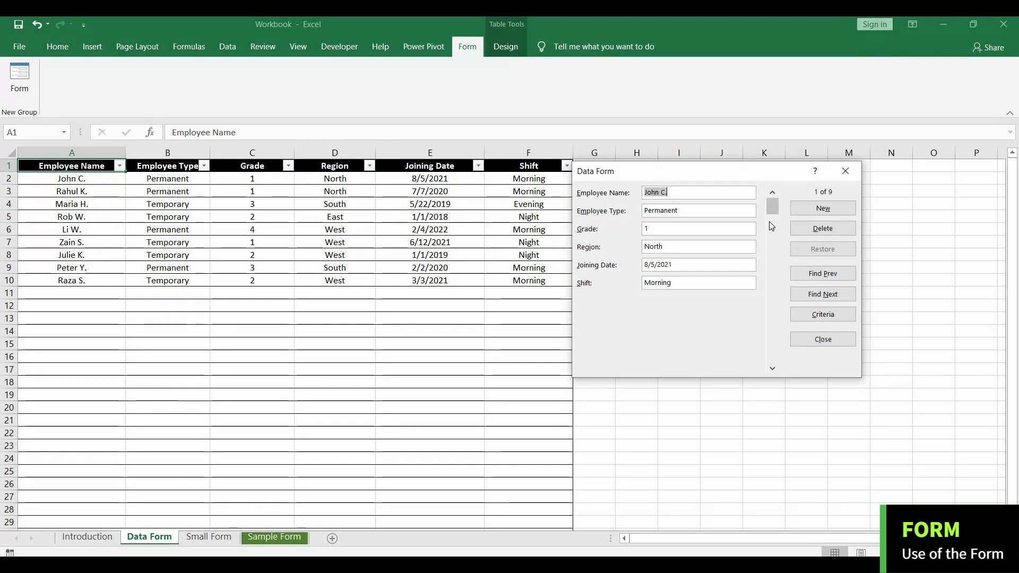
pyautogui.click(772, 367)
pyautogui.click(773, 368)
pyautogui.click(773, 192)
pyautogui.click(772, 192)
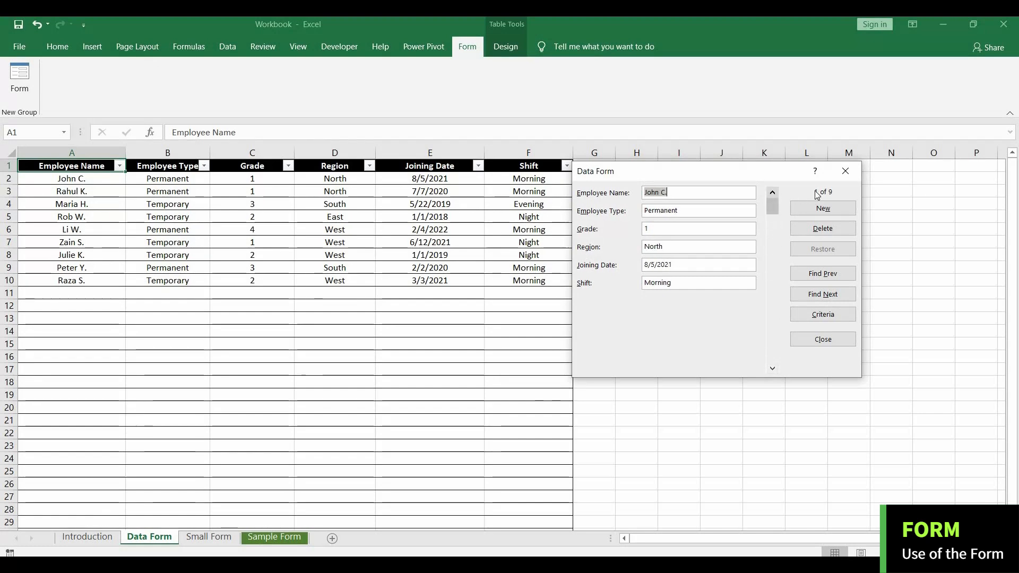
pyautogui.click(845, 171)
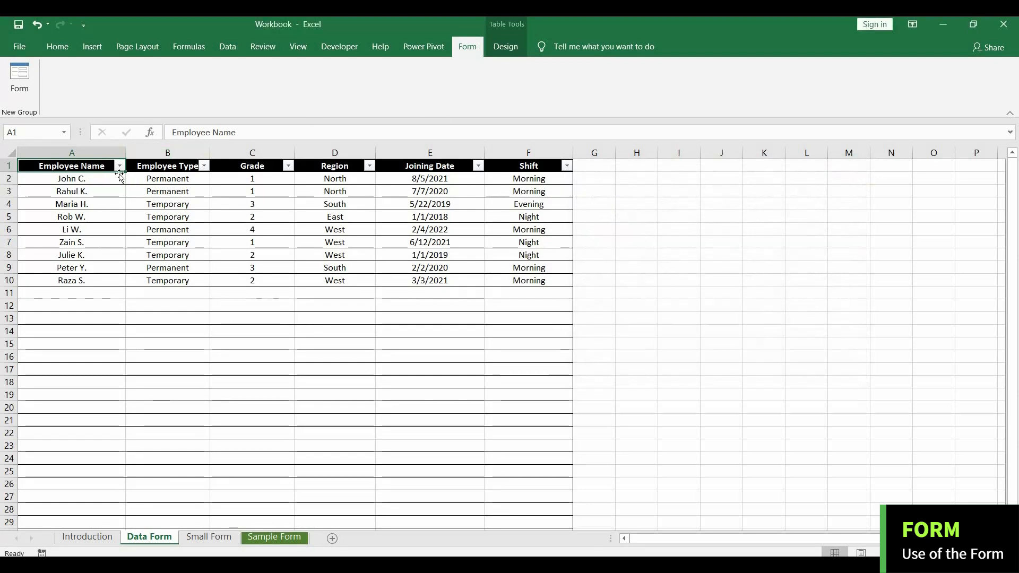
# Open the data form from the first record and step between employee records with Find Next and Find Prev.
pyautogui.click(19, 77)
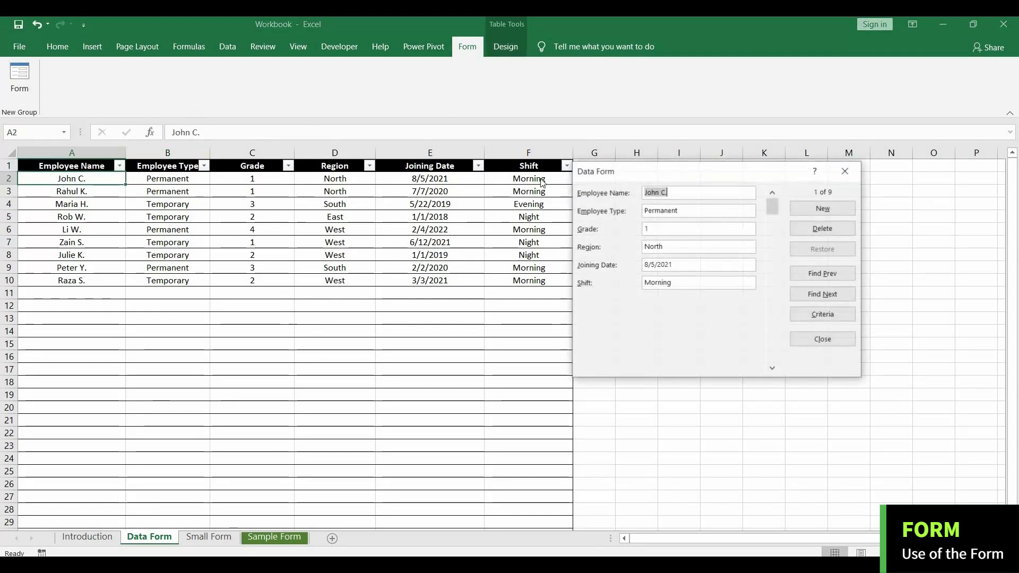
pyautogui.click(815, 295)
pyautogui.click(815, 293)
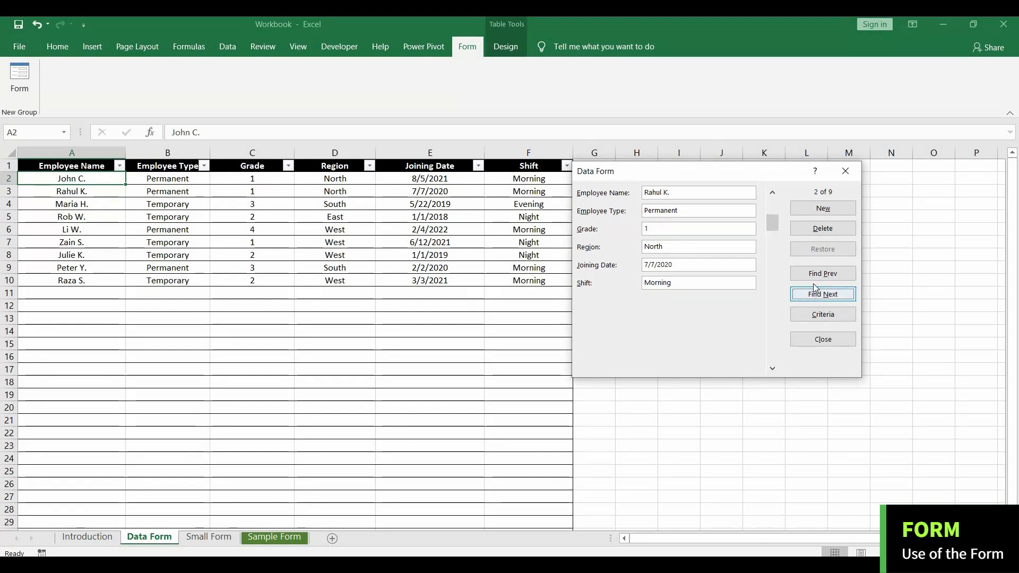
pyautogui.click(814, 276)
pyautogui.click(814, 276)
pyautogui.click(811, 297)
pyautogui.click(816, 277)
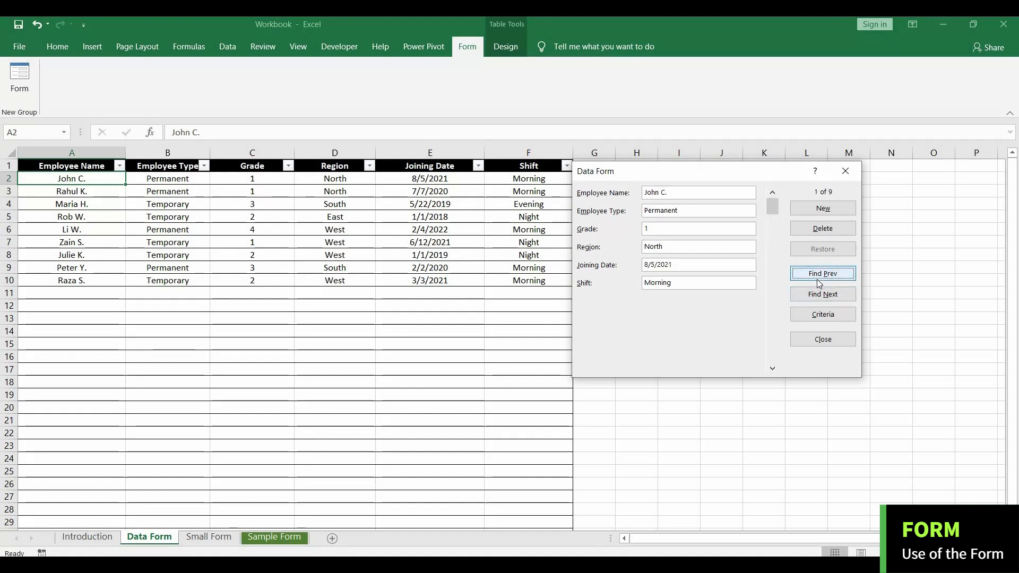
# Set the grade of the first employee record to 2 in the data form.
pyautogui.click(689, 213)
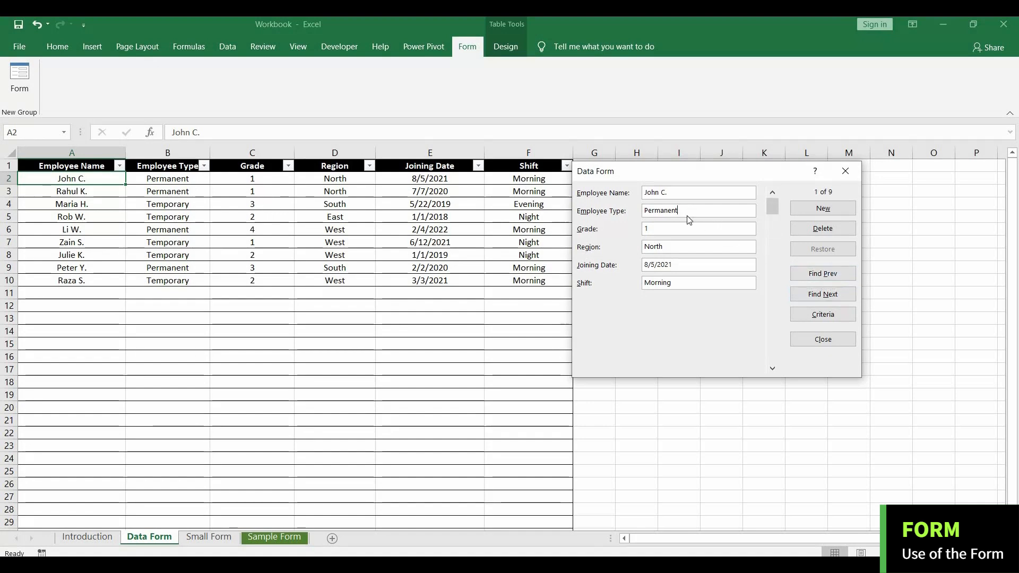
pyautogui.write('2')
pyautogui.press('Return')
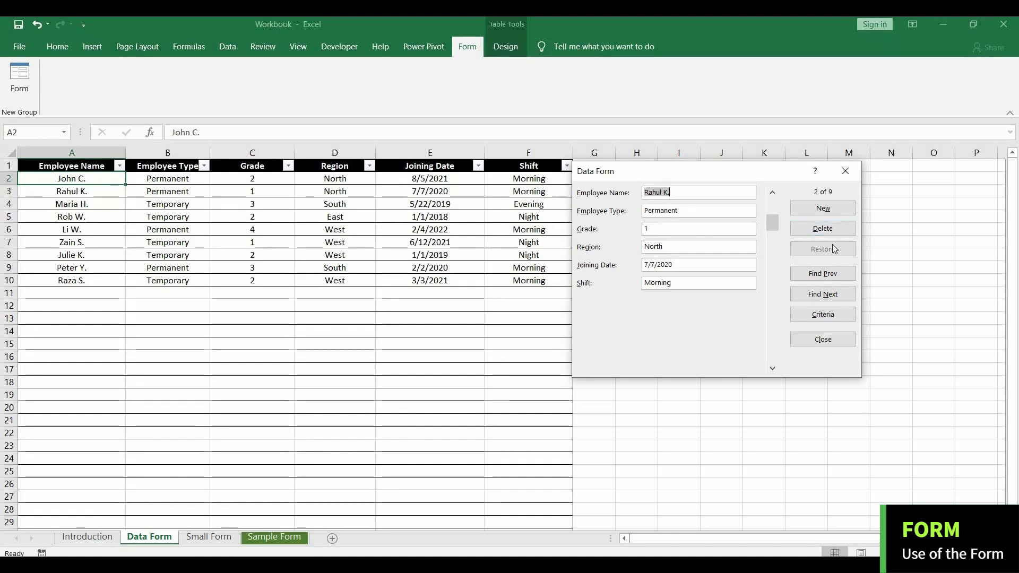
# Try grade 2 on the second employee record in the data form, and restore the record's saved values.
pyautogui.click(682, 224)
pyautogui.write('2')
pyautogui.click(823, 248)
pyautogui.click(669, 226)
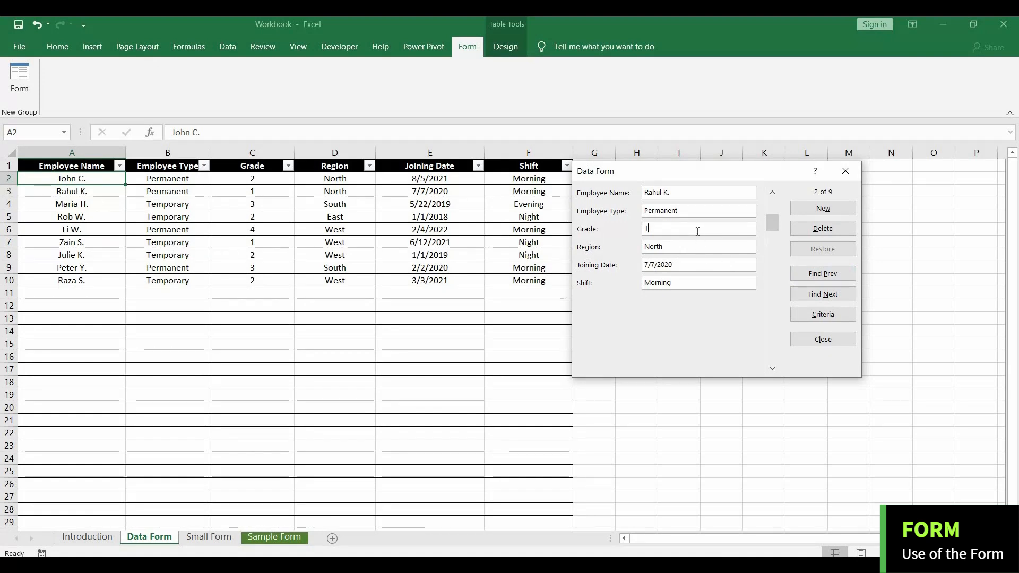
# Reopen the data form and set its search criteria to employee type Temporary.
pyautogui.click(810, 314)
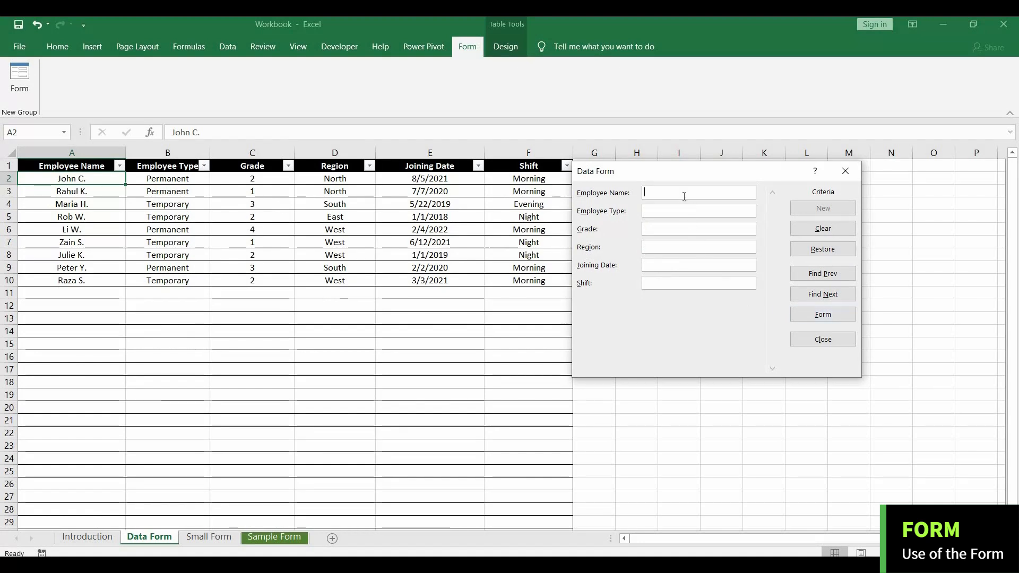
pyautogui.press('Escape')
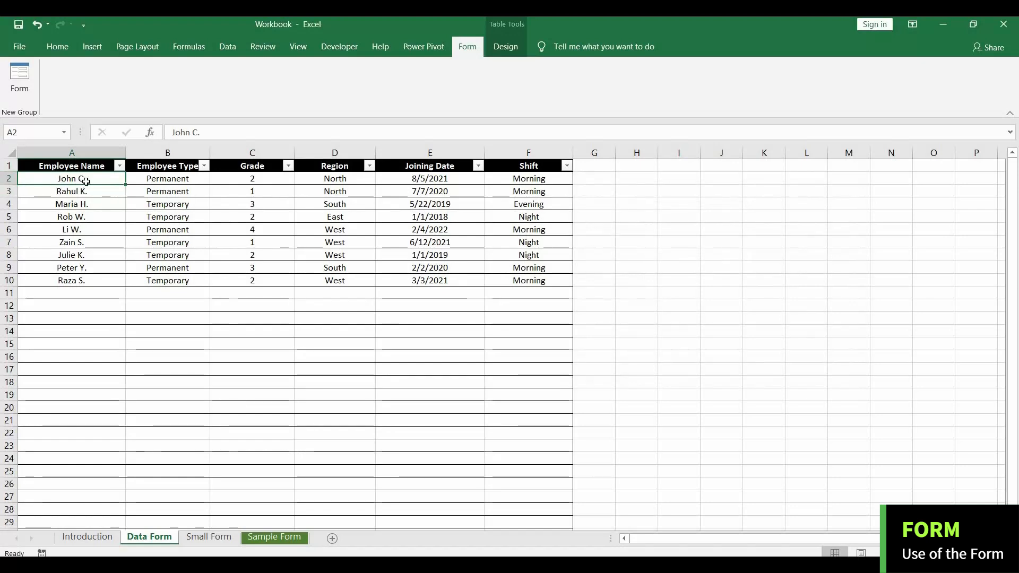
pyautogui.click(22, 80)
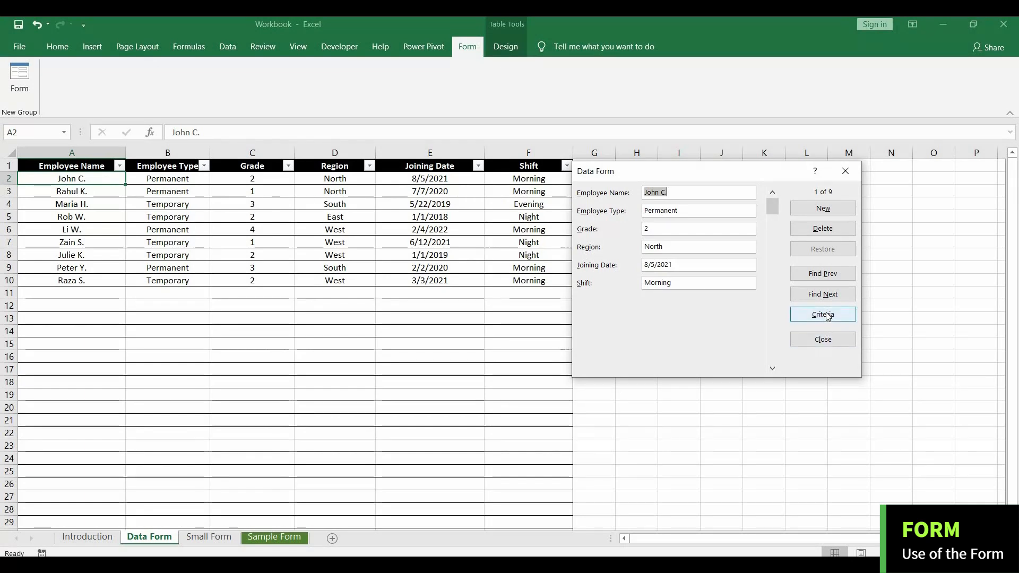
pyautogui.click(805, 316)
pyautogui.click(656, 211)
pyautogui.write('Temporary')
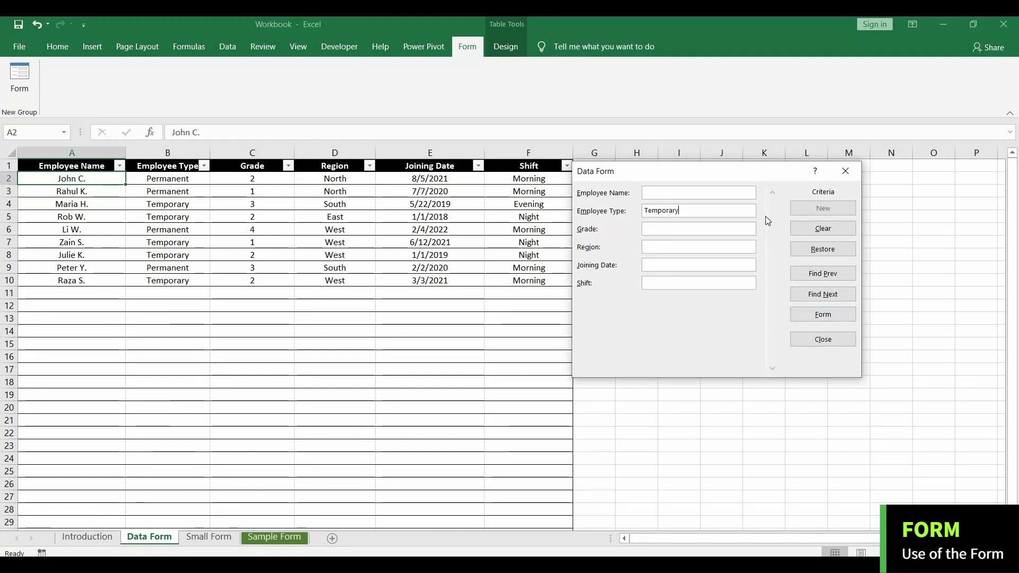
# Step forward and back through the records matching the Temporary criterion with Find Next and Find Prev.
pyautogui.click(829, 294)
pyautogui.click(831, 295)
pyautogui.click(829, 275)
pyautogui.click(823, 296)
pyautogui.click(824, 297)
pyautogui.click(825, 299)
pyautogui.click(825, 298)
pyautogui.click(825, 298)
pyautogui.click(826, 275)
pyautogui.click(826, 275)
pyautogui.click(825, 274)
pyautogui.click(825, 295)
pyautogui.click(826, 295)
pyautogui.click(825, 294)
pyautogui.click(826, 294)
pyautogui.click(826, 294)
# Set the search criteria to employee type Permanent and region South, and search the records forward and back.
pyautogui.click(823, 314)
pyautogui.press('Tab')
pyautogui.write('P')
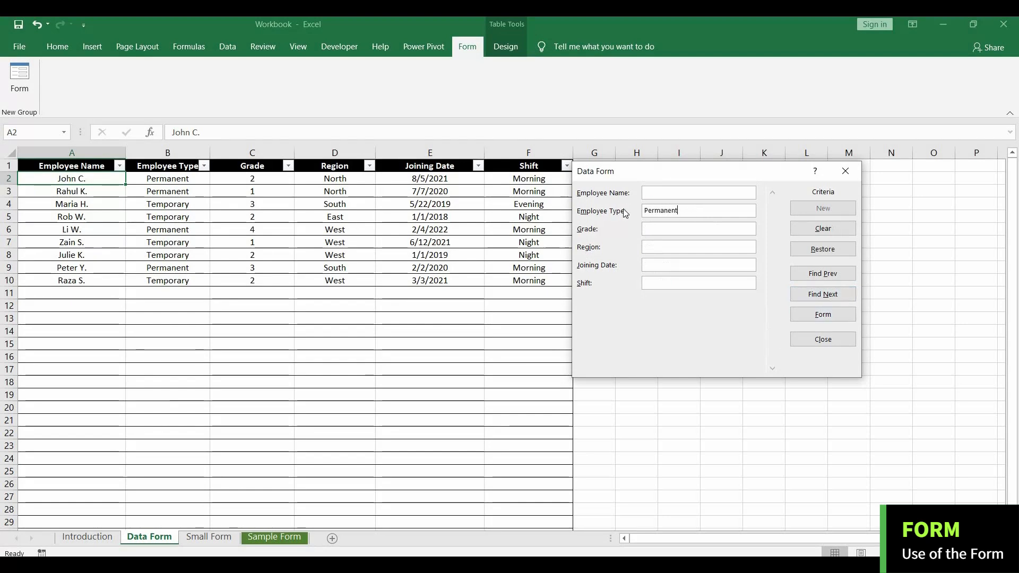
pyautogui.write('South')
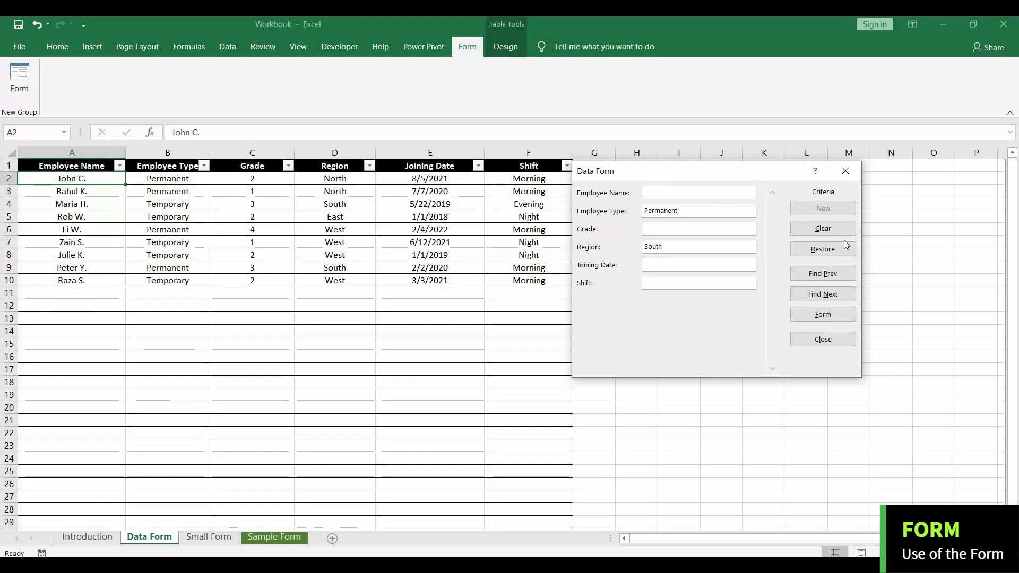
pyautogui.click(833, 296)
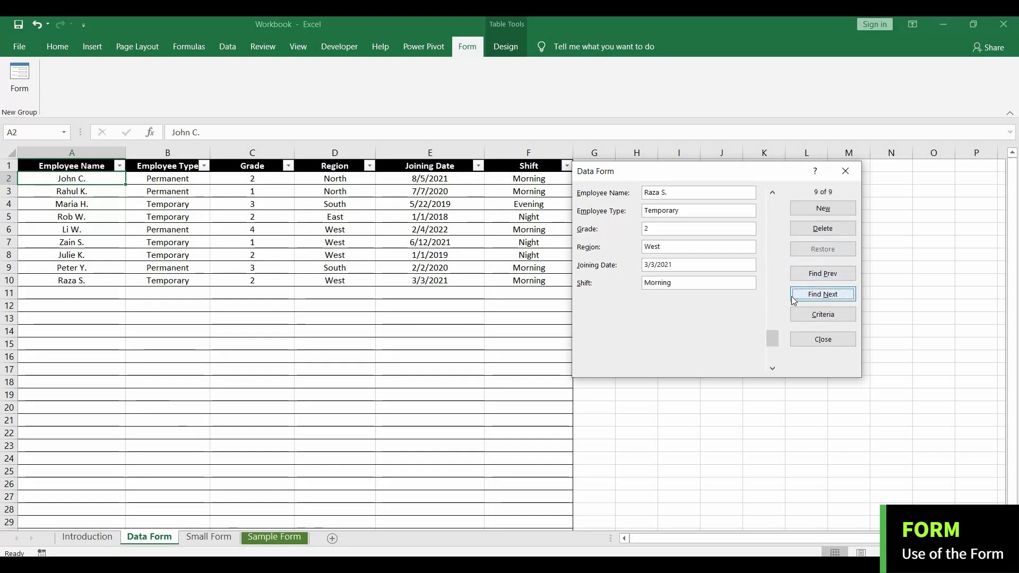
pyautogui.click(825, 280)
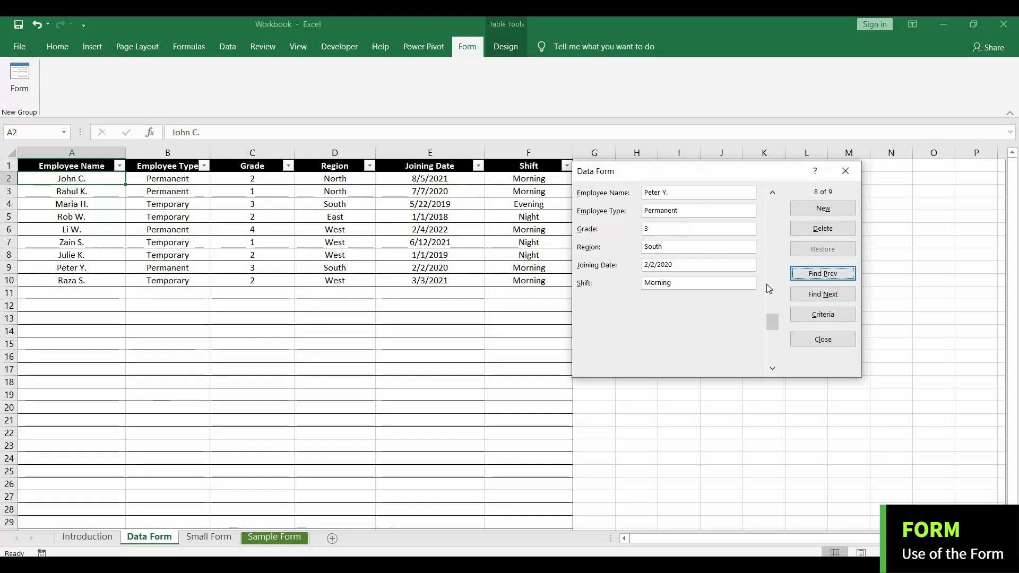
pyautogui.click(773, 368)
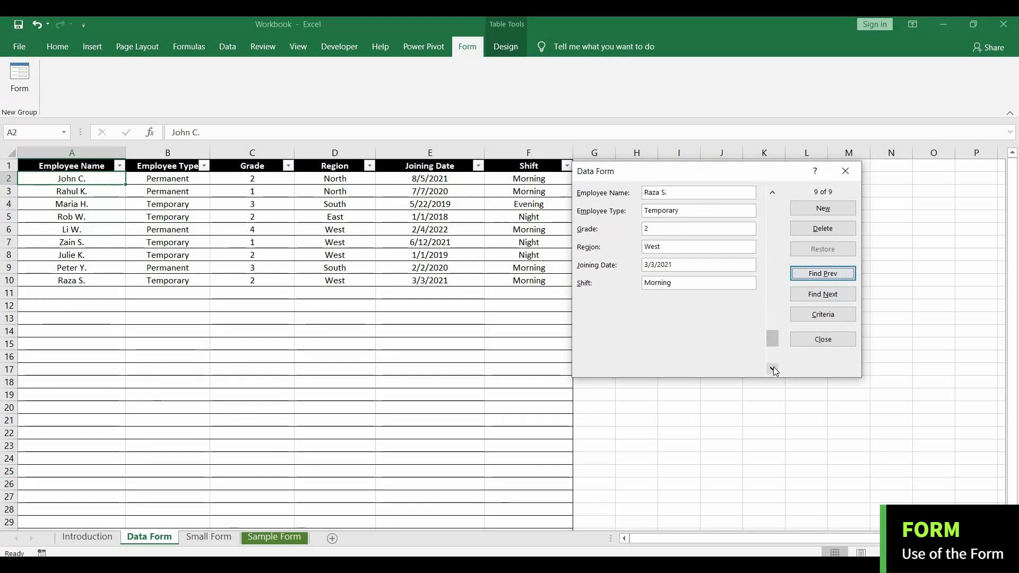
pyautogui.click(799, 232)
pyautogui.click(537, 330)
pyautogui.click(845, 171)
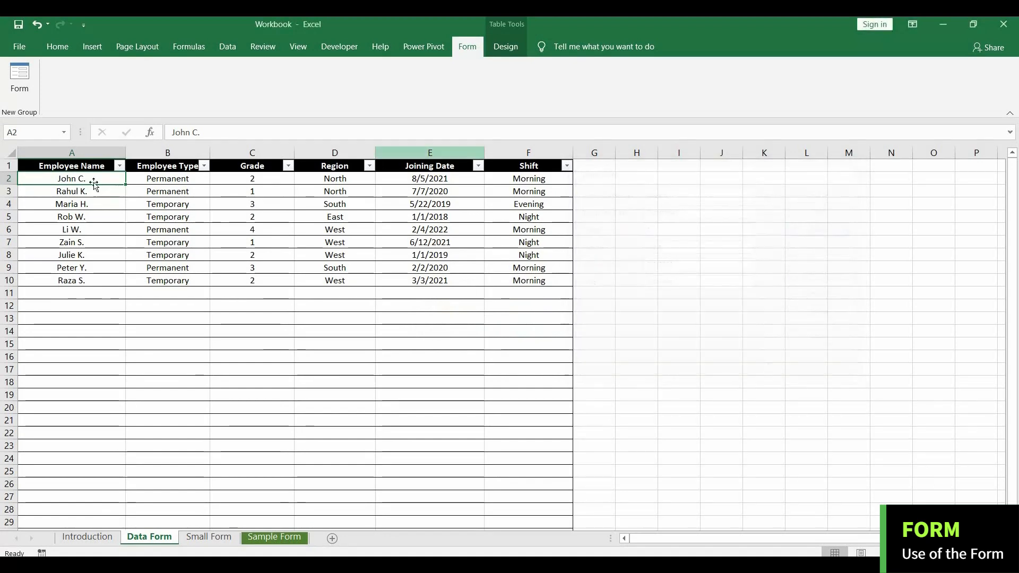
# Reopen the data form, delete the third employee record (Temporary, region South, Evening shift), and close the form.
pyautogui.click(118, 202)
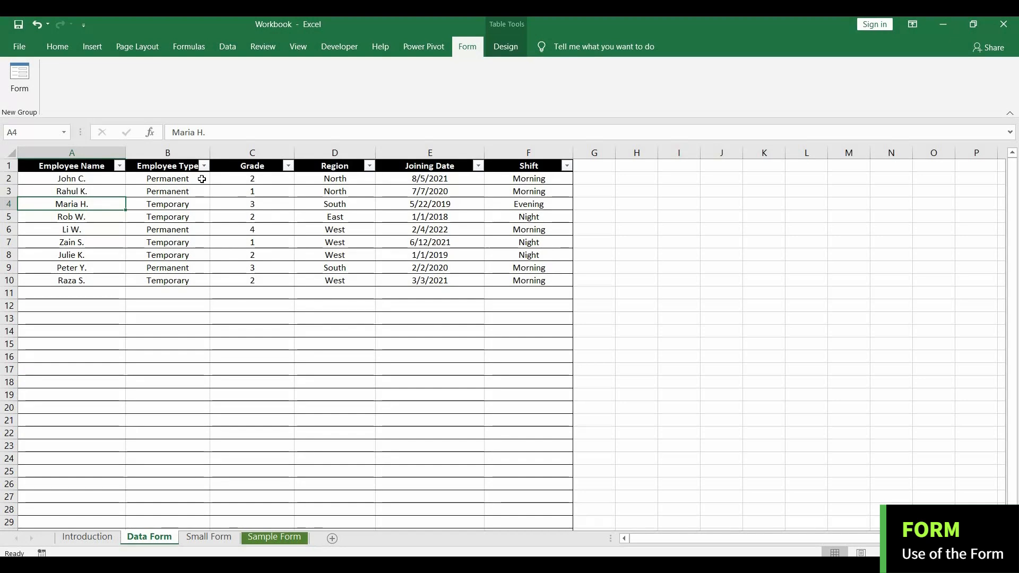
pyautogui.click(201, 179)
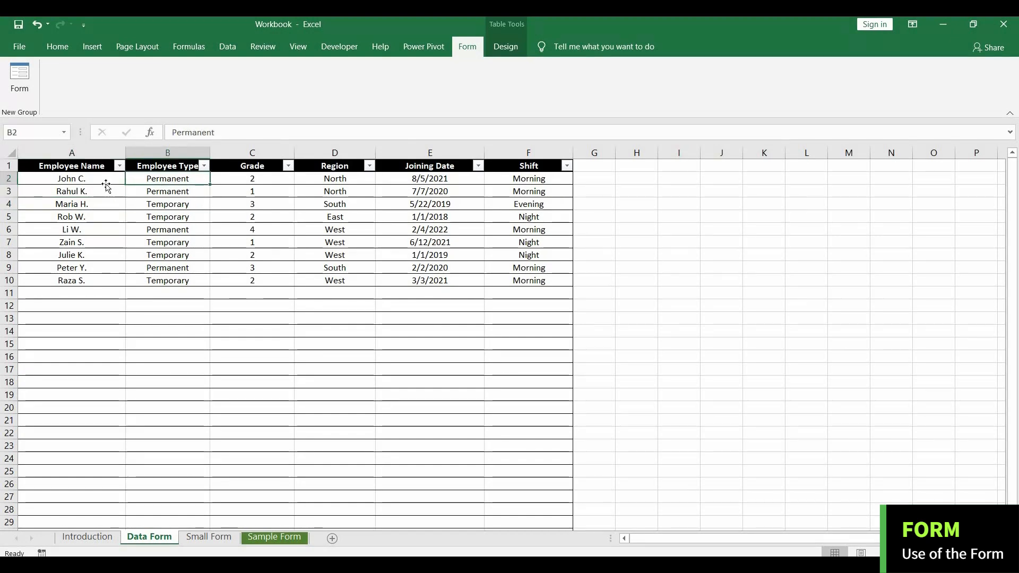
pyautogui.click(106, 184)
pyautogui.click(20, 77)
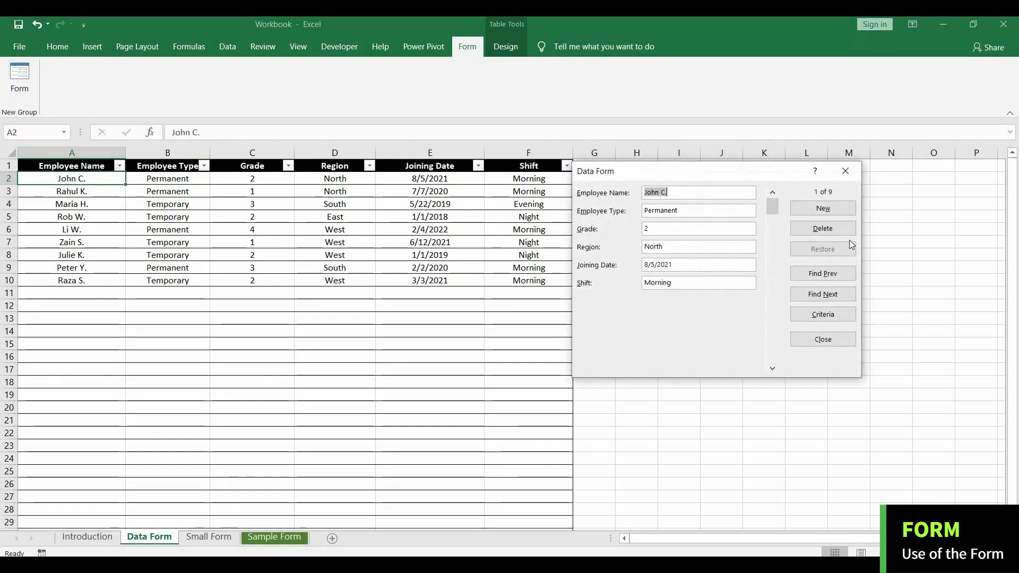
pyautogui.click(822, 294)
pyautogui.click(822, 294)
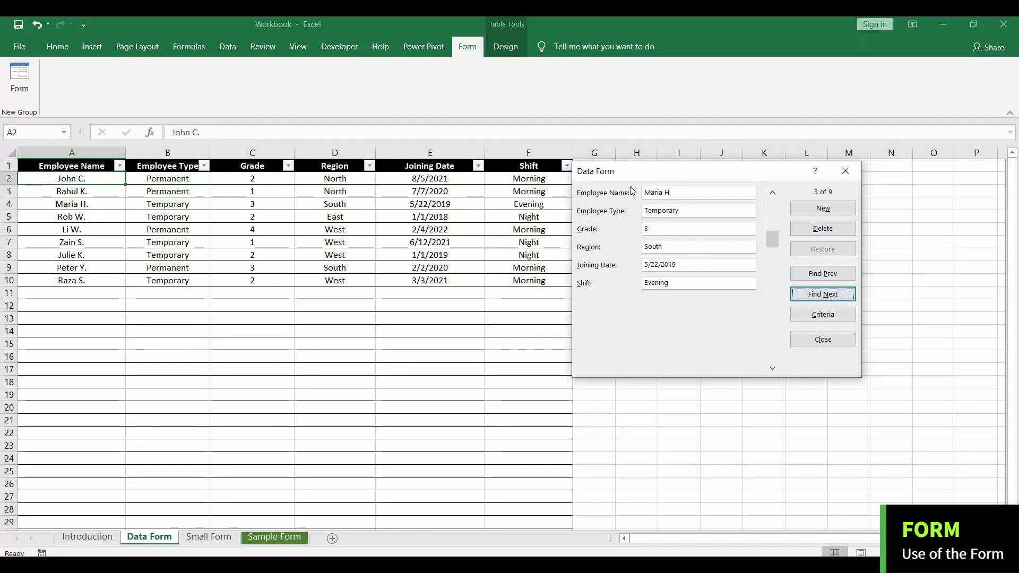
pyautogui.click(819, 230)
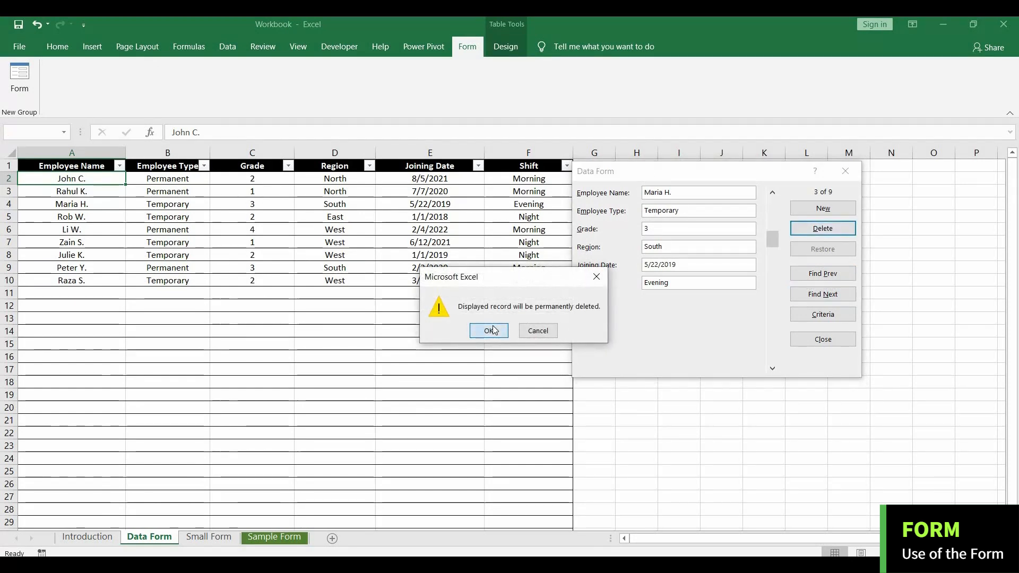
pyautogui.click(492, 329)
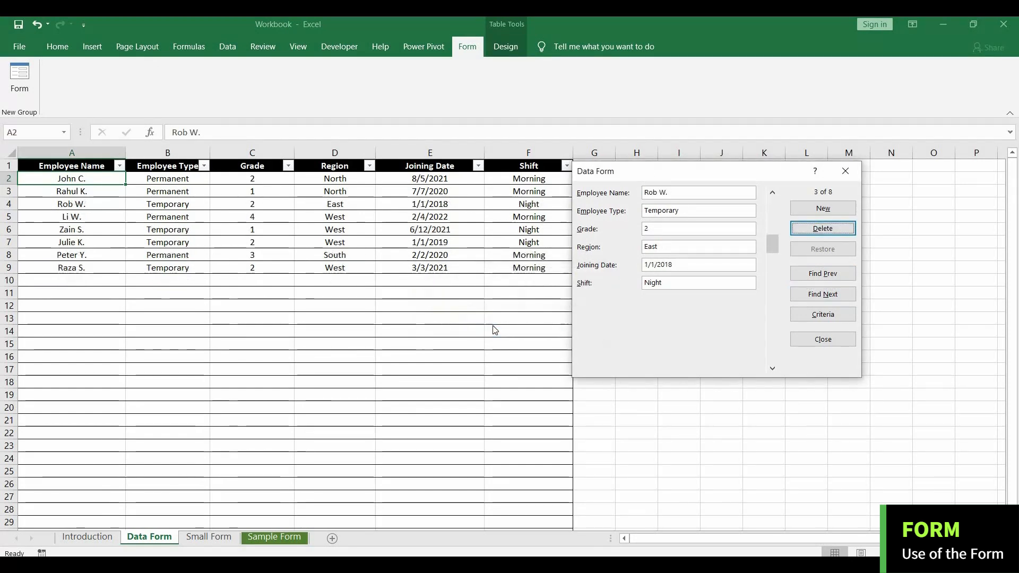
pyautogui.click(820, 340)
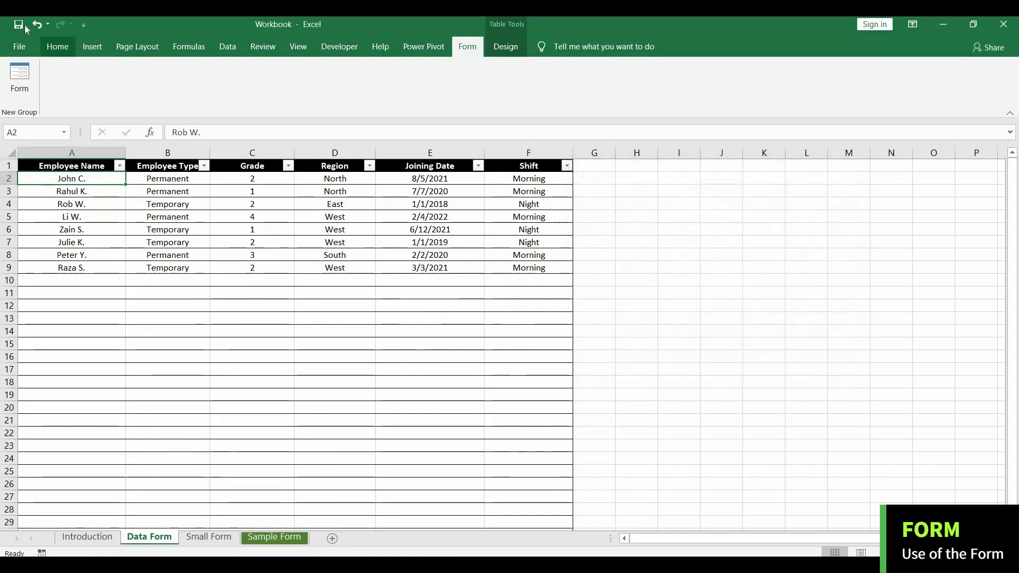
# Apply data validation to the Grade cells C2:C22, allowing only whole numbers between 1 and 10.
pyautogui.click(57, 47)
pyautogui.click(242, 179)
pyautogui.keyDown('shift'); pyautogui.click(262, 441); pyautogui.keyUp('shift')
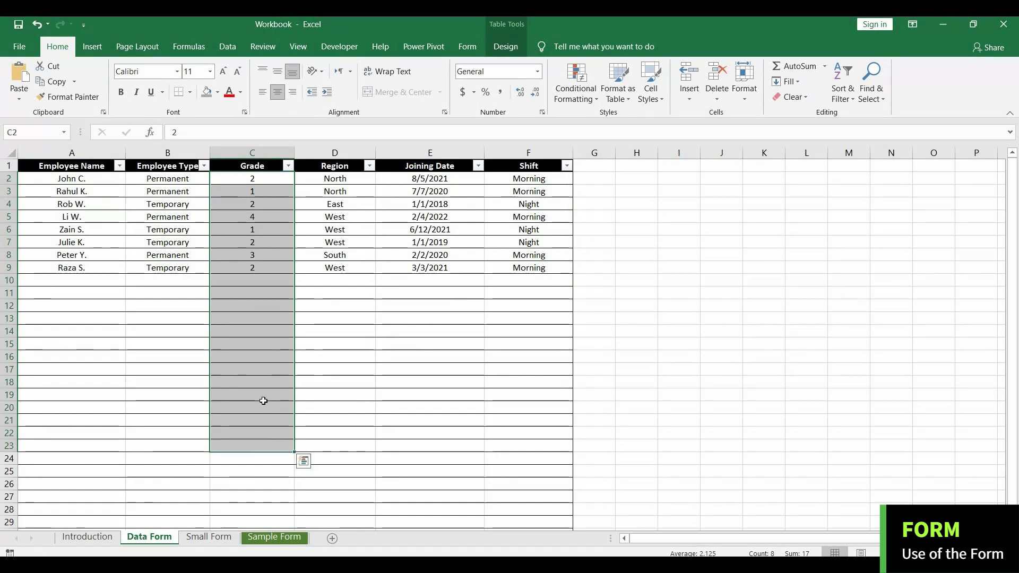
pyautogui.click(268, 190)
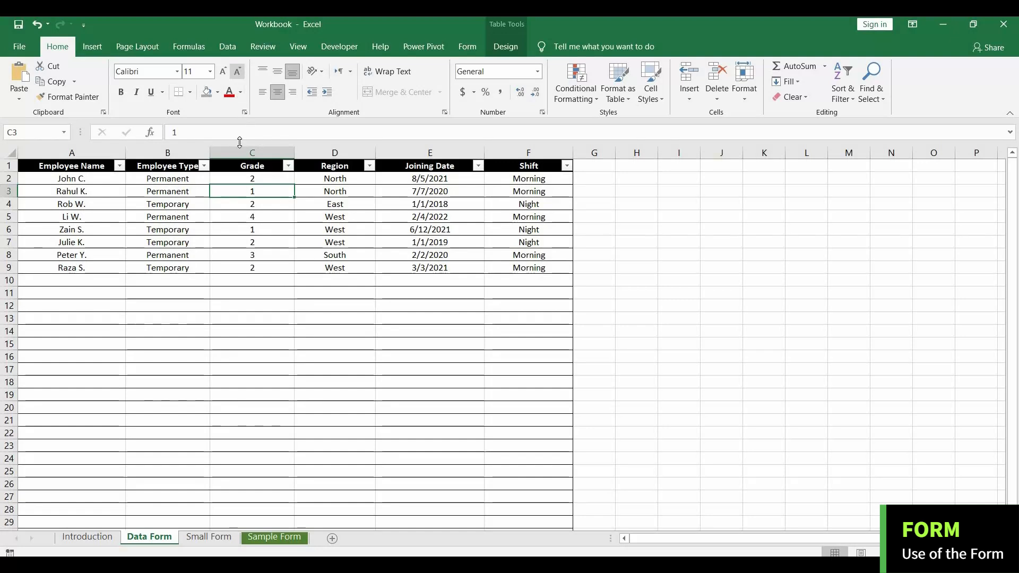
pyautogui.moveTo(254, 180); pyautogui.dragTo(250, 432)
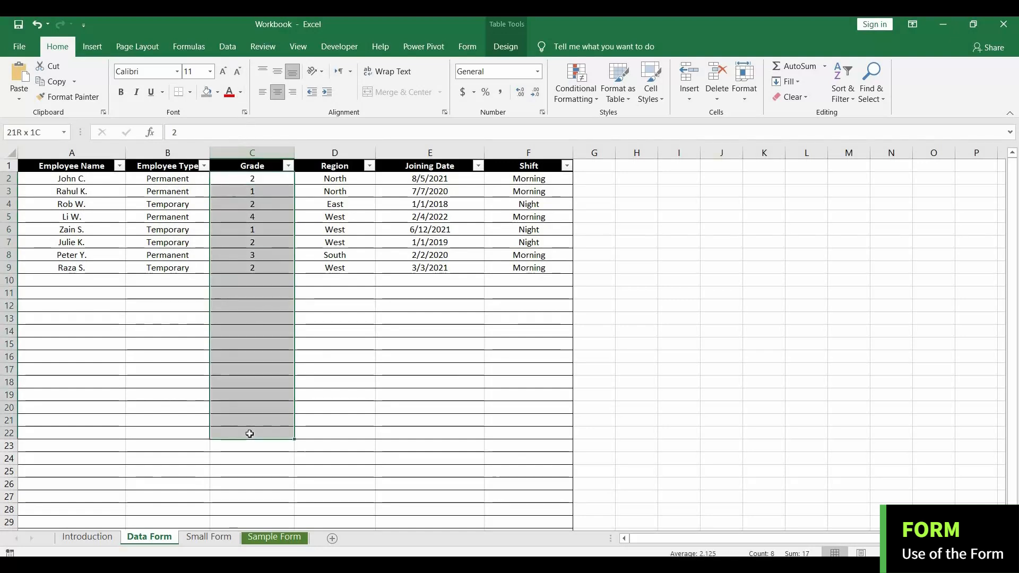
pyautogui.click(227, 46)
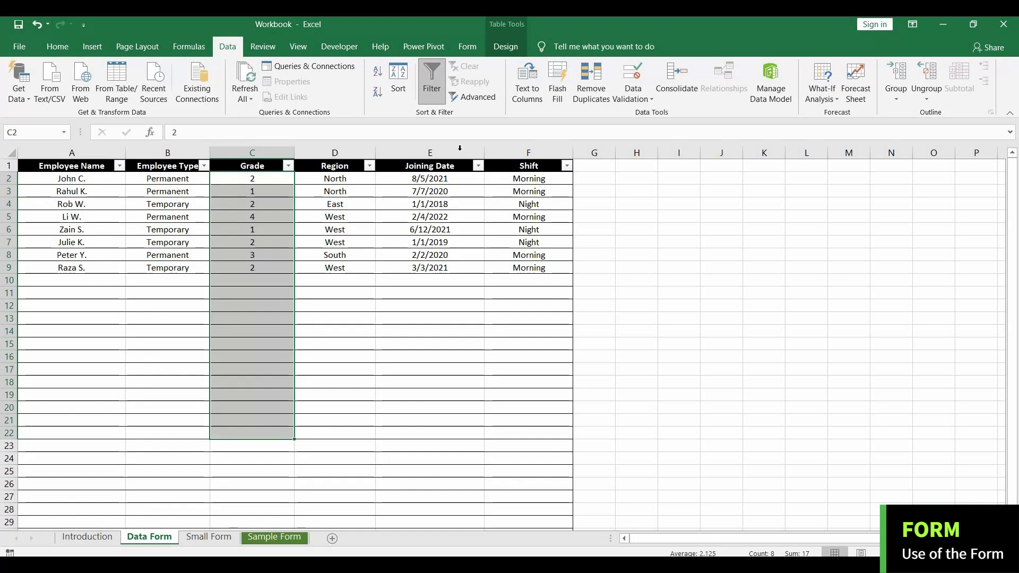
pyautogui.click(641, 98)
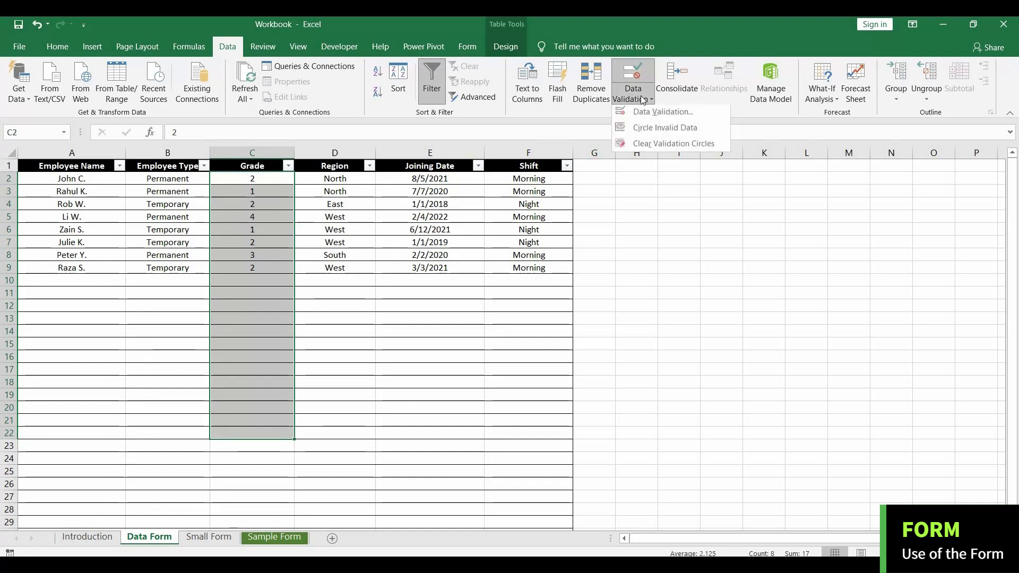
pyautogui.click(639, 113)
pyautogui.click(614, 240)
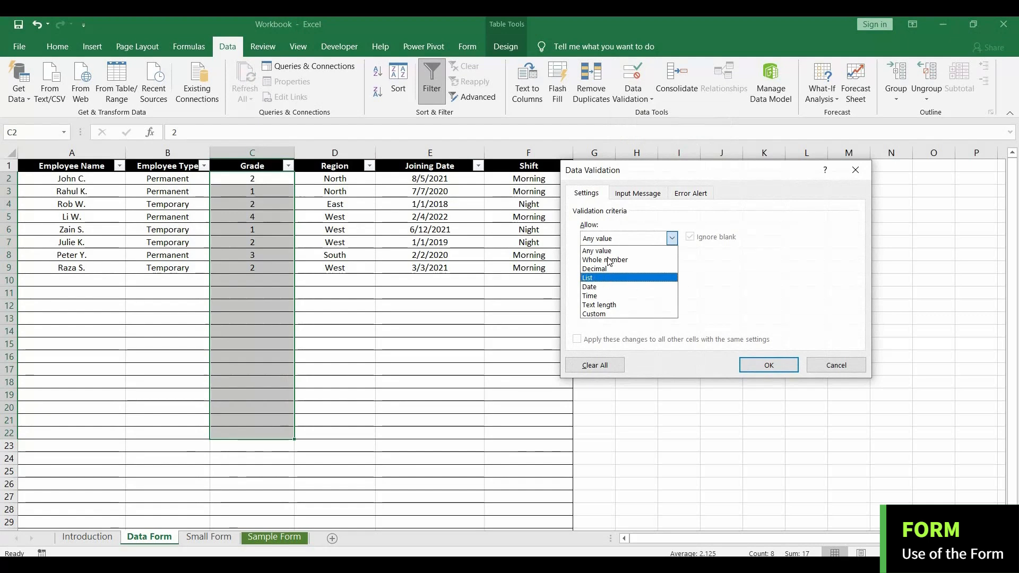
pyautogui.click(609, 260)
pyautogui.click(613, 294)
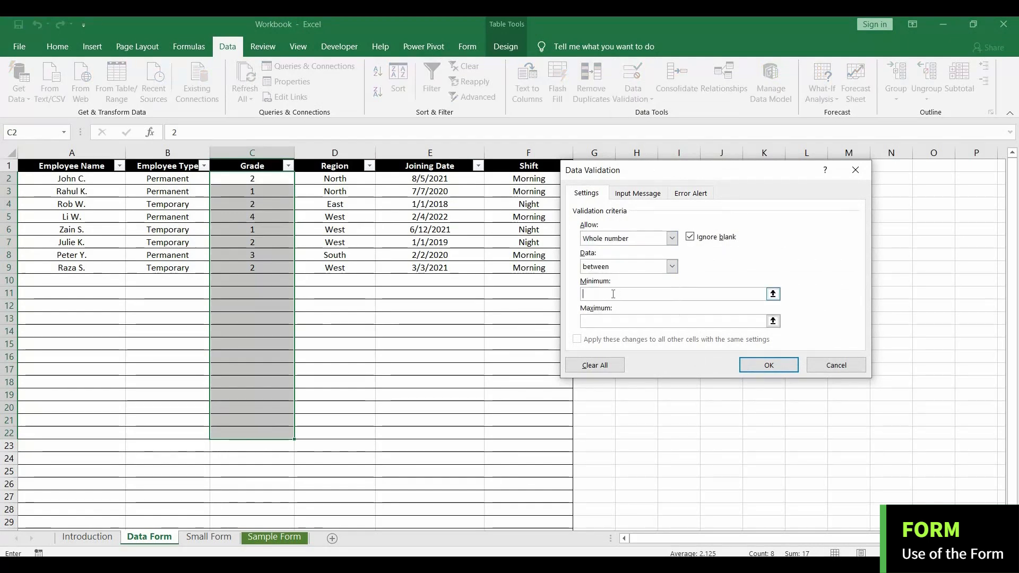
pyautogui.write('1')
pyautogui.click(620, 321)
pyautogui.write('1')
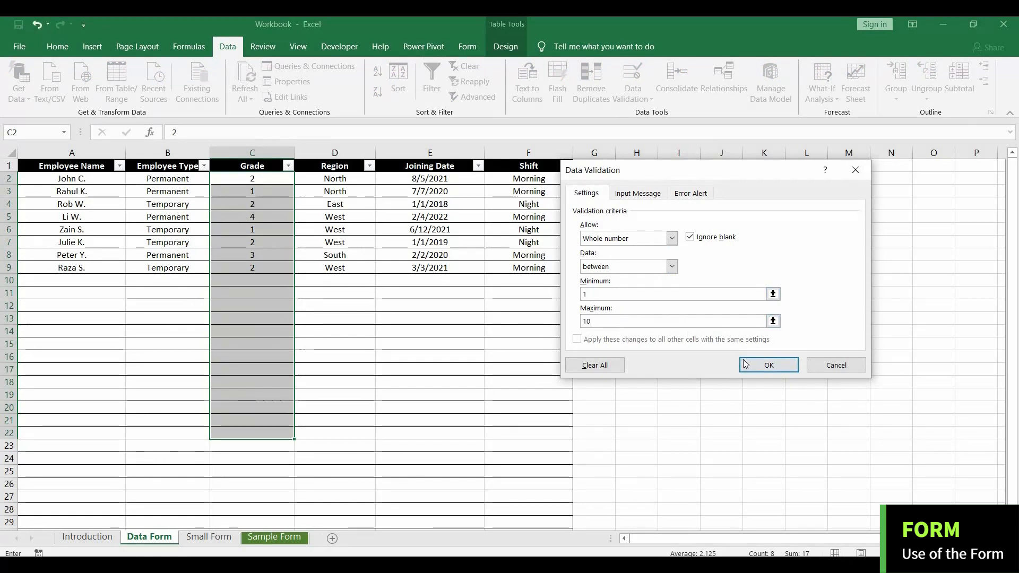
pyautogui.click(745, 364)
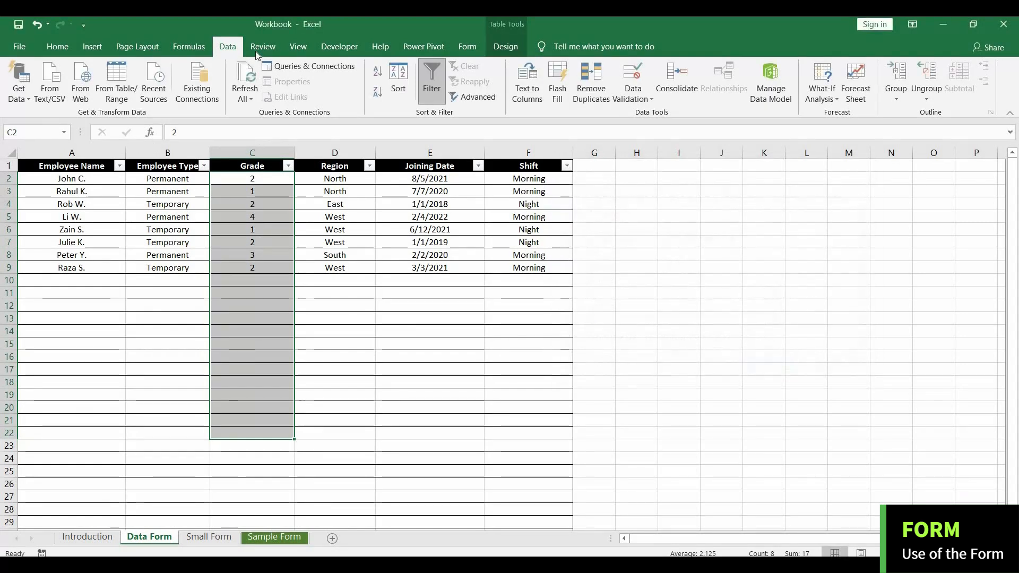
# Try to add a new record with grade "a" in the data form, cancel the entry, and close the form.
pyautogui.click(467, 46)
pyautogui.click(19, 77)
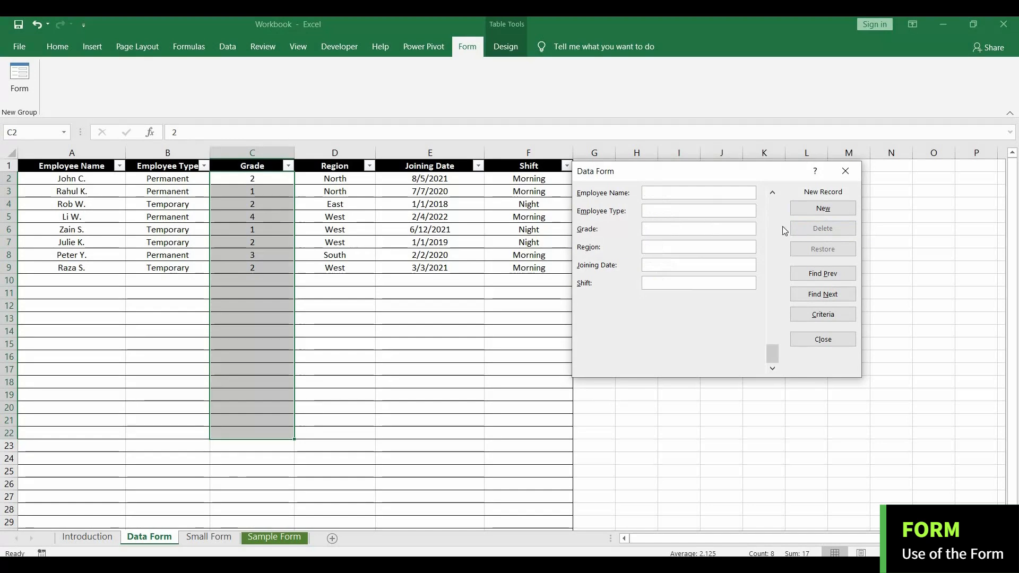
pyautogui.click(822, 208)
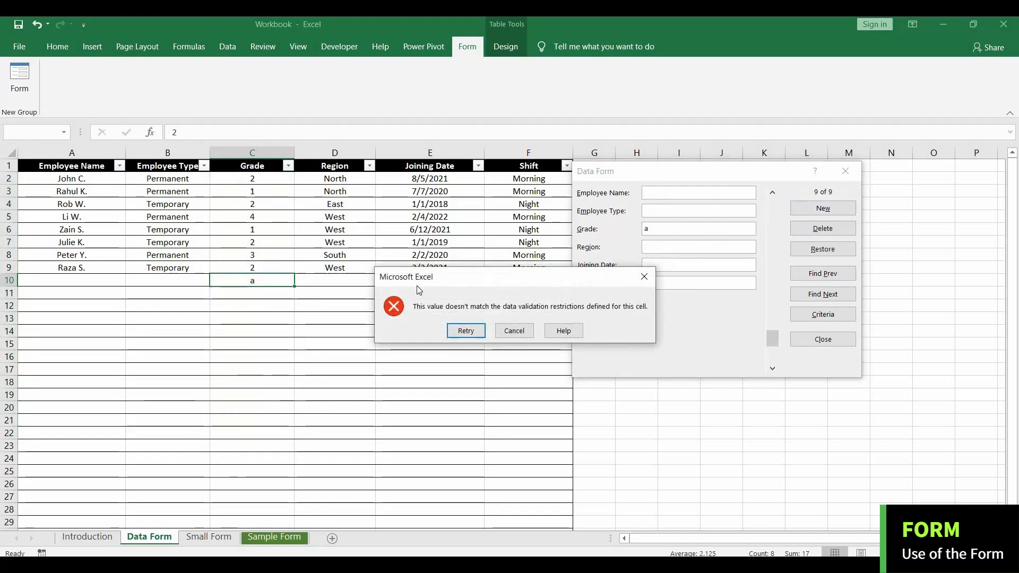
pyautogui.click(514, 331)
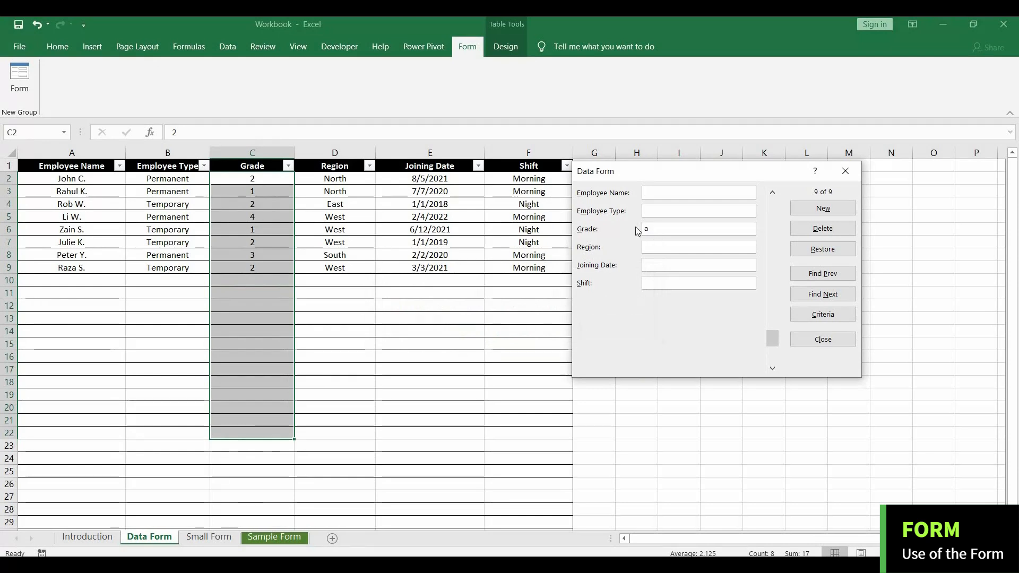
pyautogui.click(845, 171)
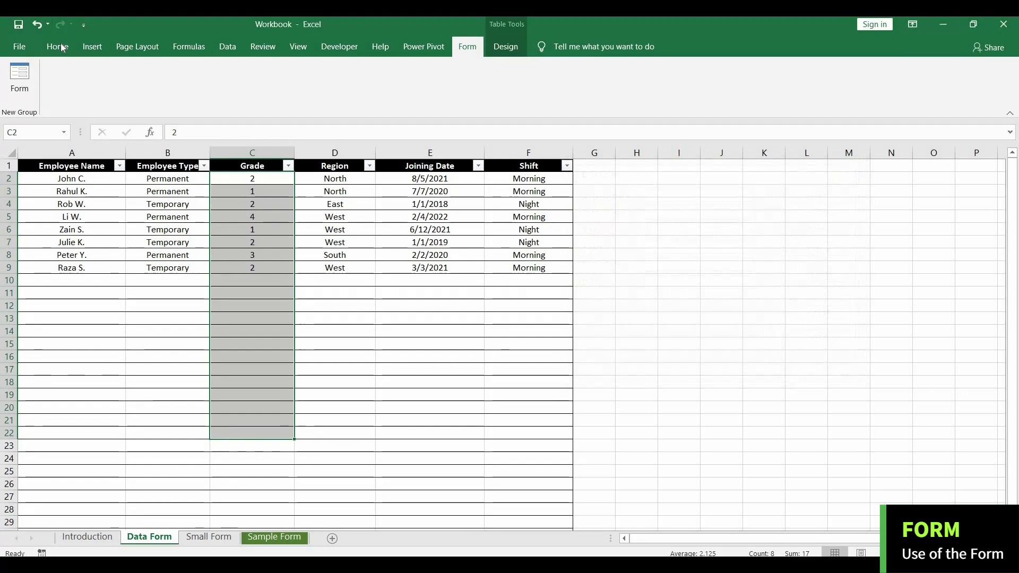
pyautogui.click(57, 46)
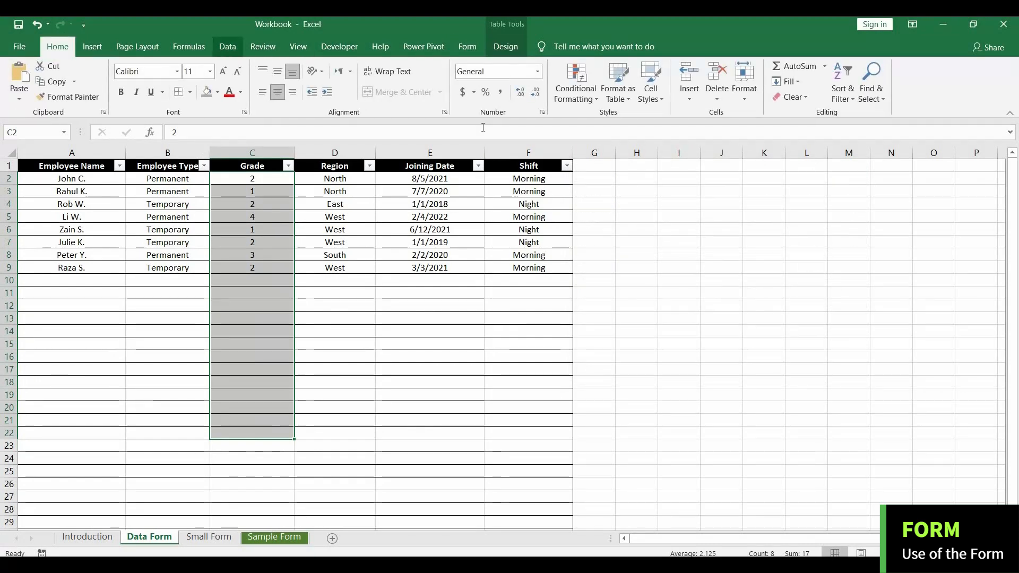
pyautogui.click(227, 46)
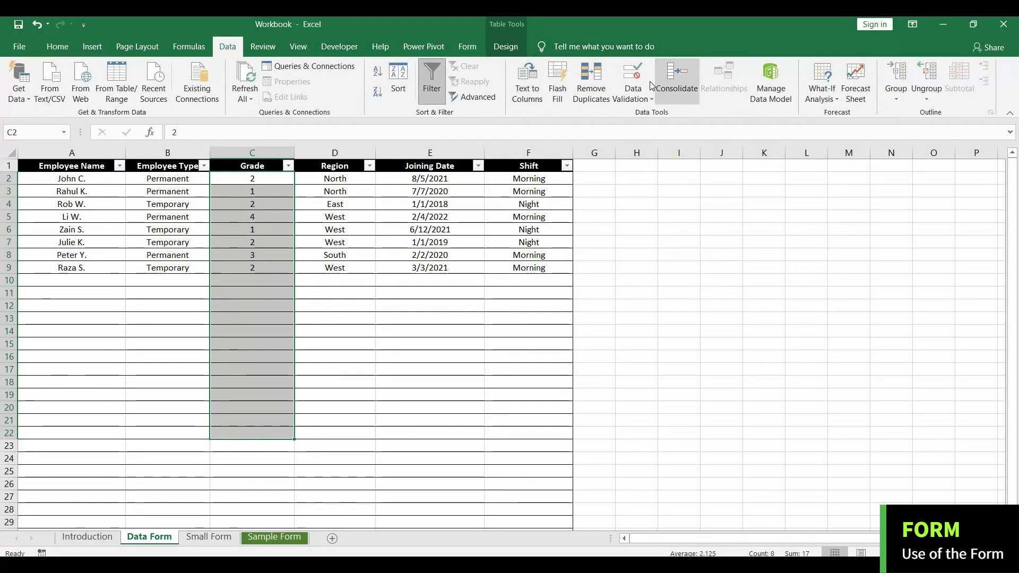
pyautogui.click(68, 47)
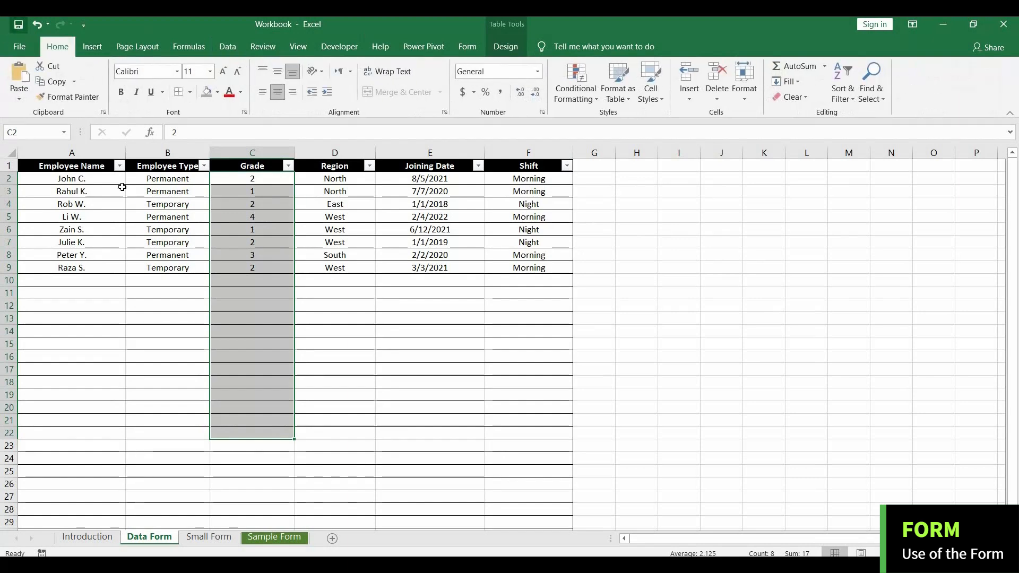
pyautogui.click(199, 290)
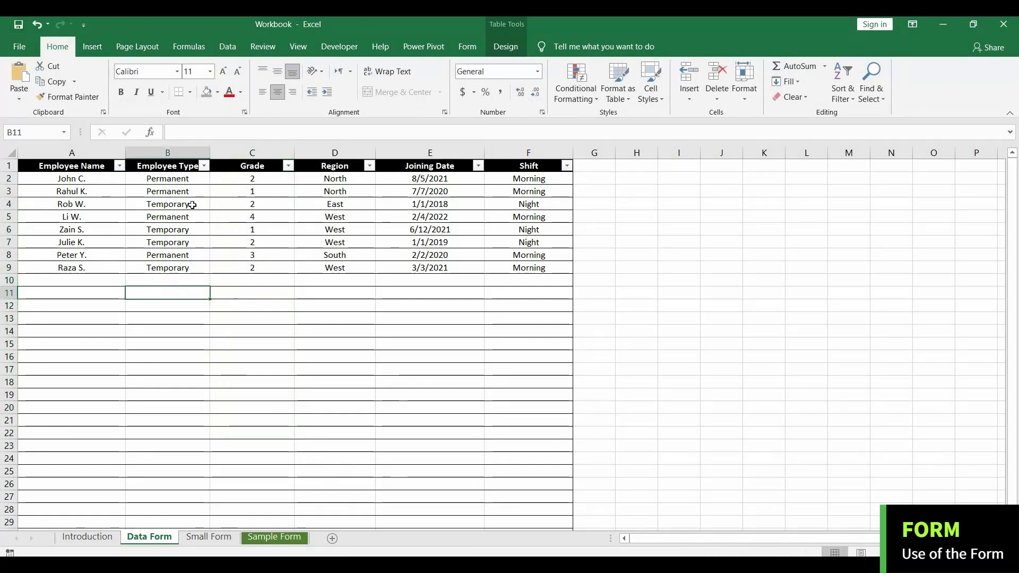
pyautogui.click(467, 47)
pyautogui.click(19, 77)
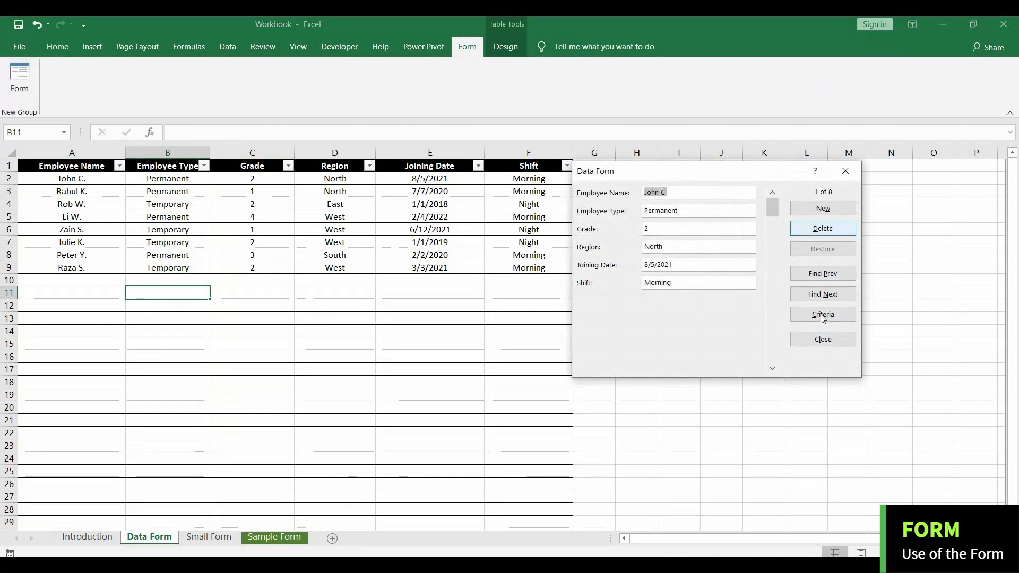
pyautogui.click(845, 170)
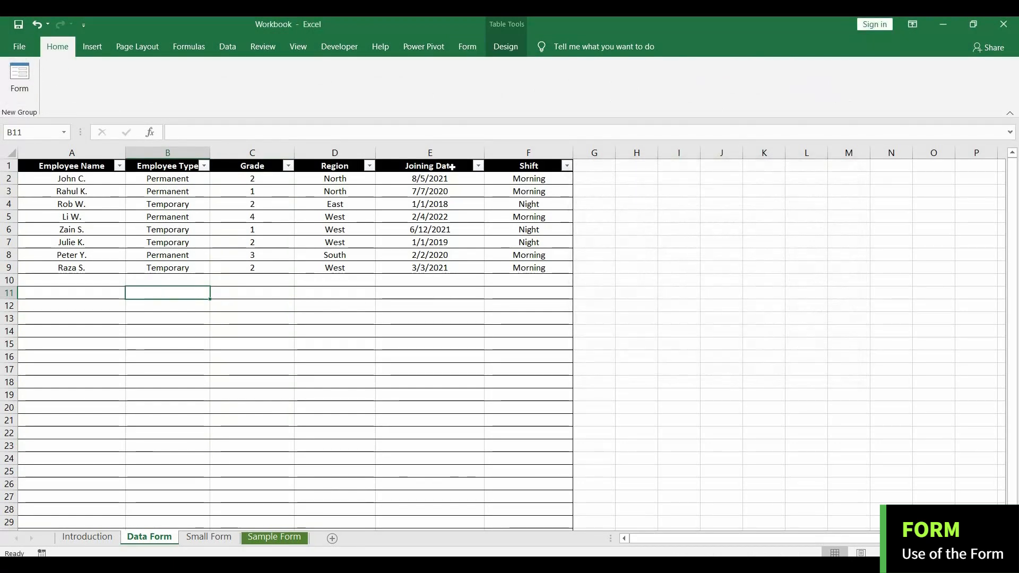
pyautogui.click(227, 47)
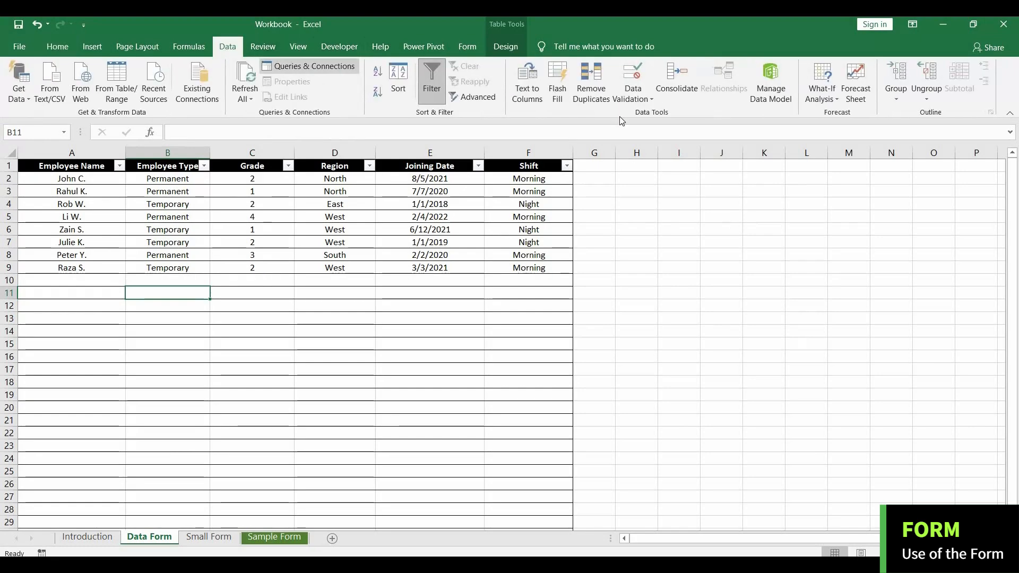